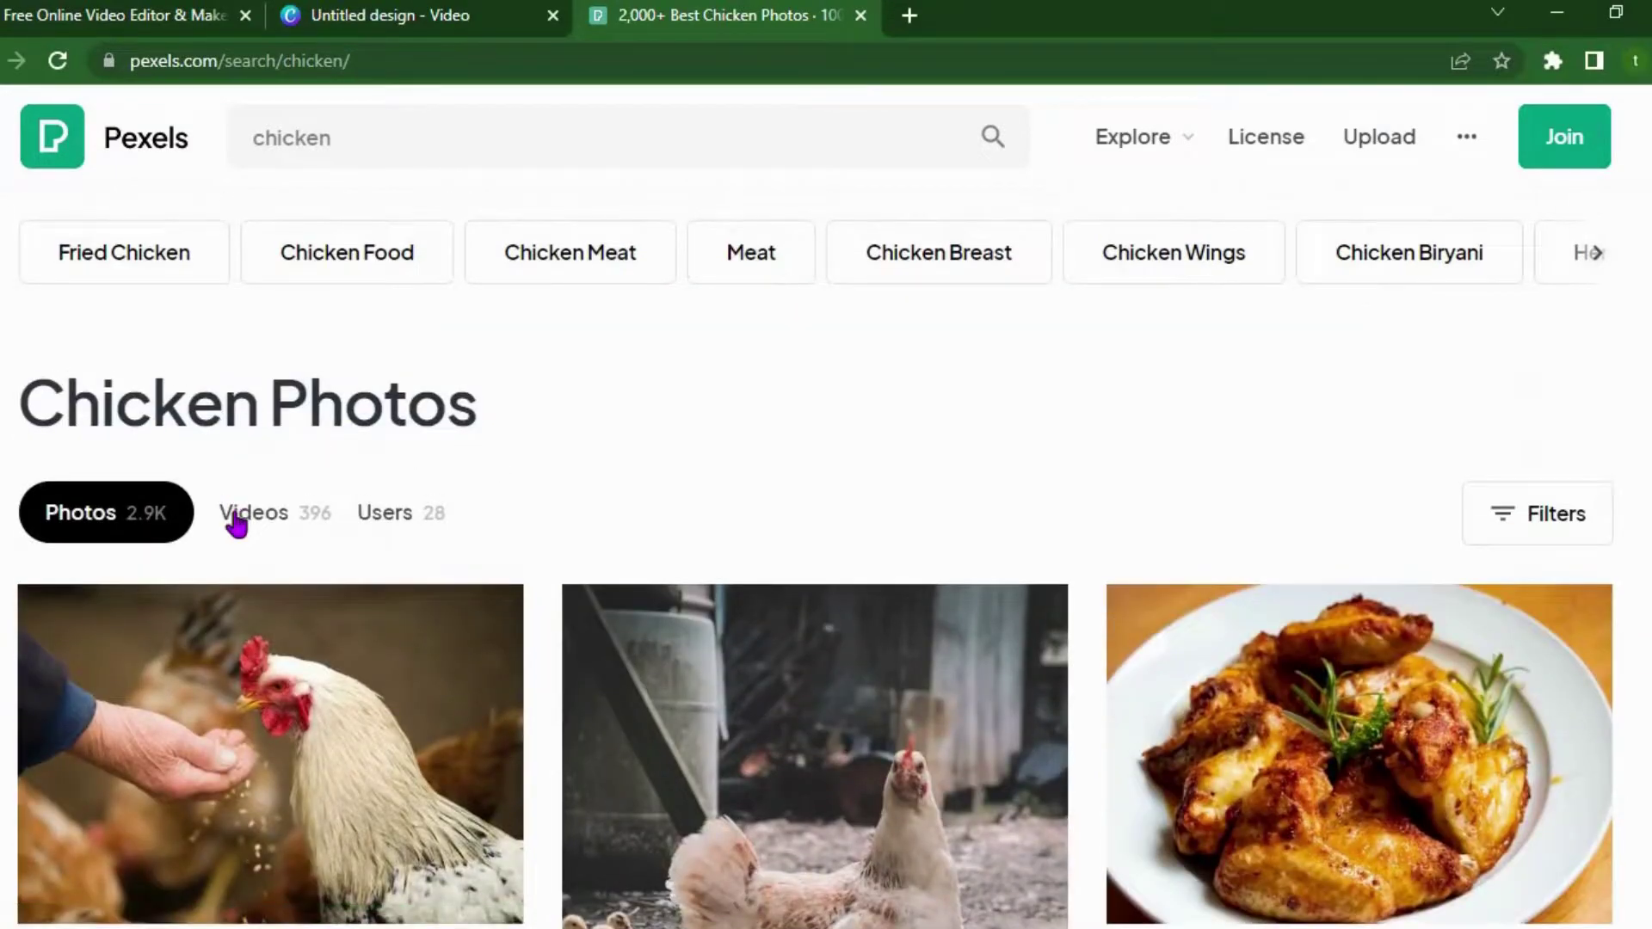
# Browse the free stock videos among the chicken search results for usable clips
pyautogui.click(234, 521)
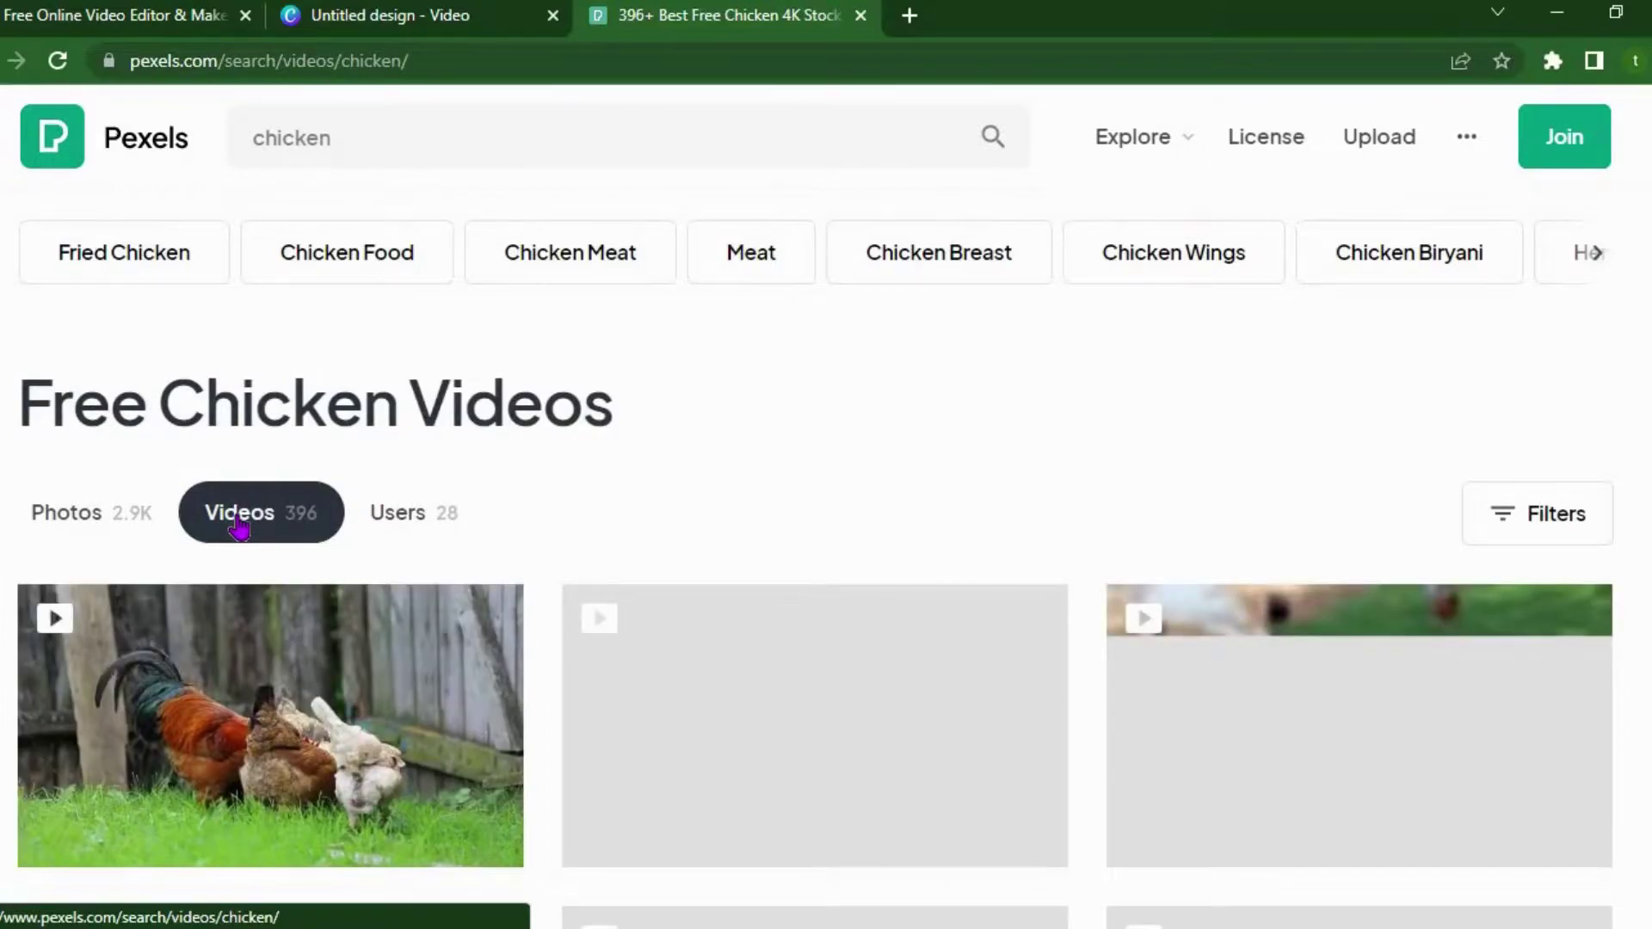
pyautogui.scroll(-8, 240, 526)
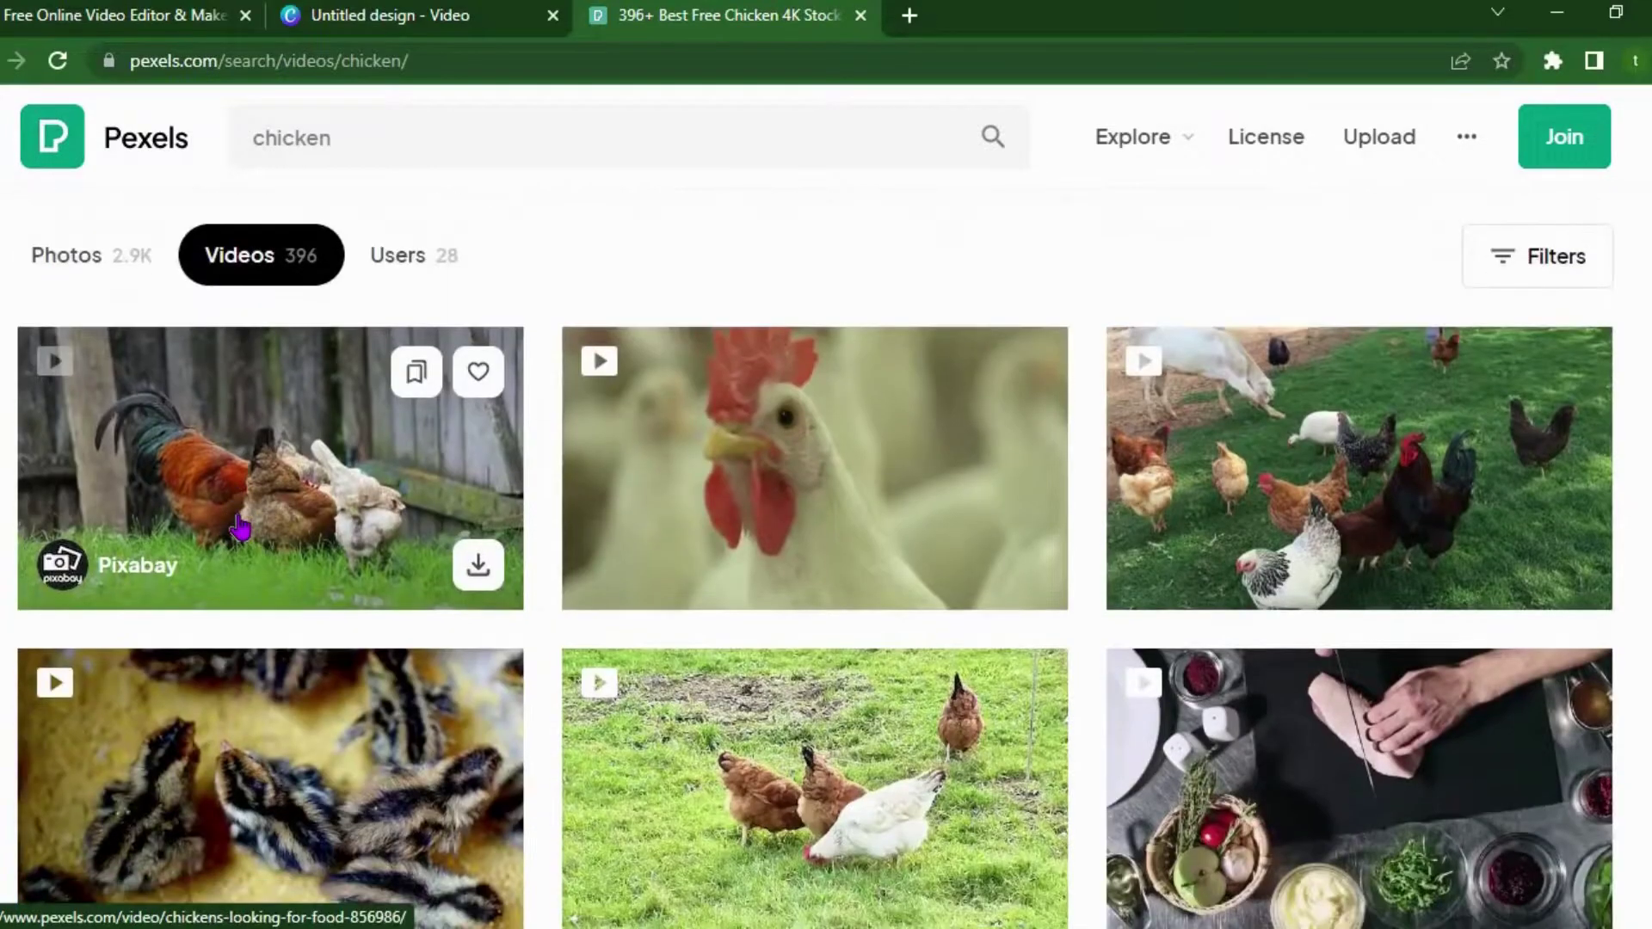
pyautogui.scroll(-2, 240, 527)
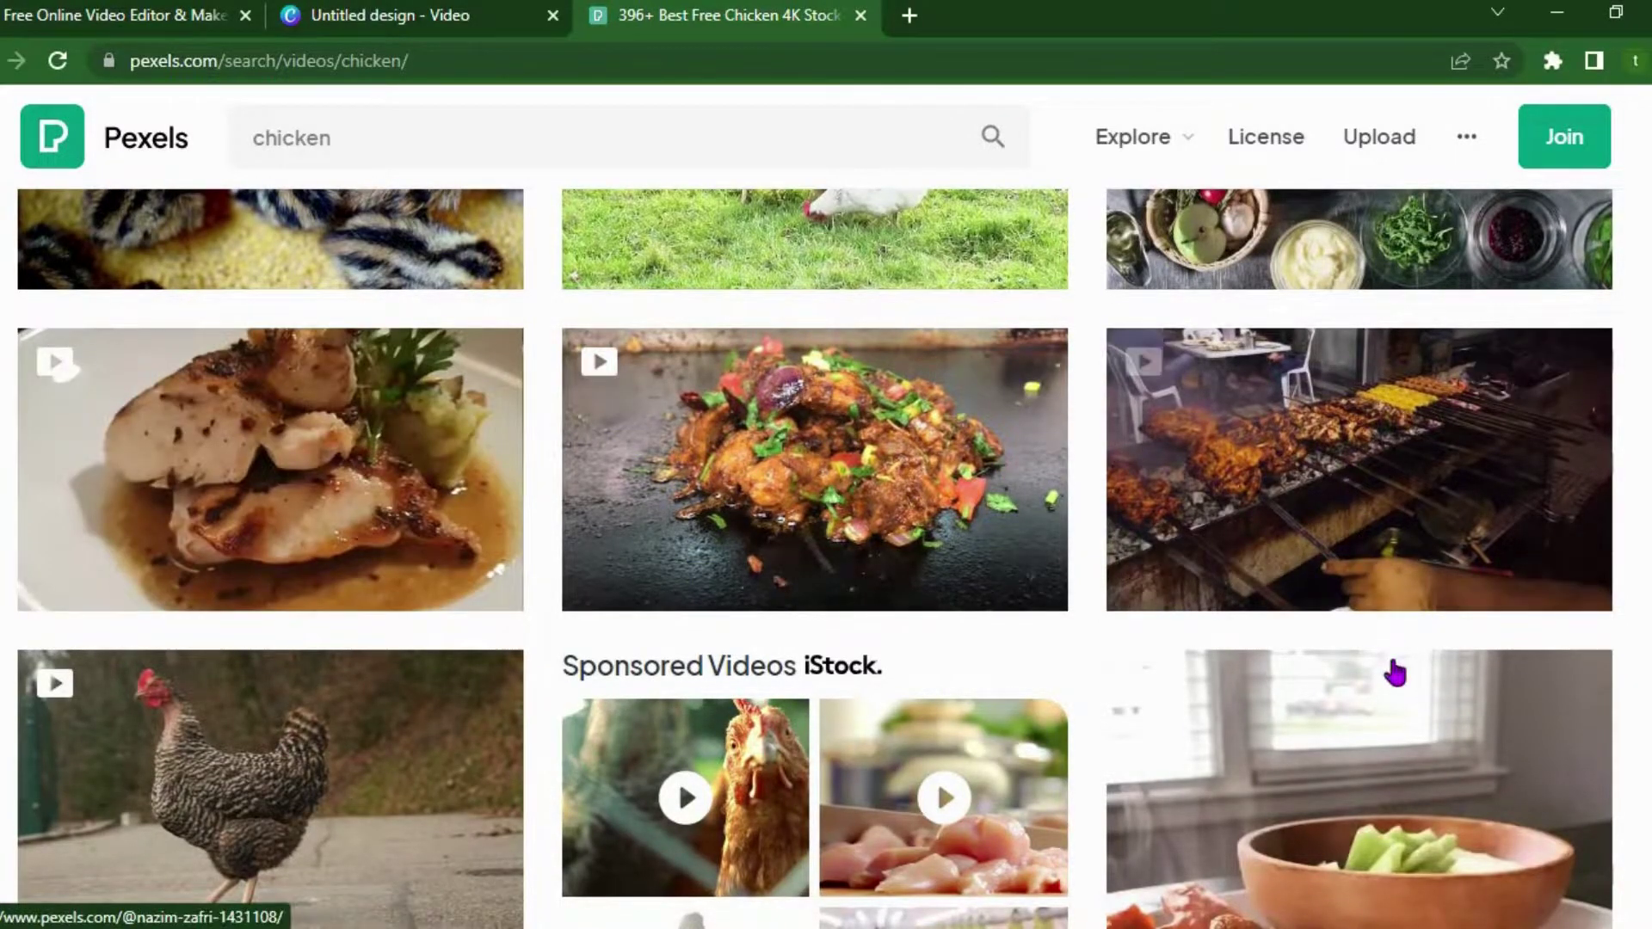
pyautogui.scroll(-9, 1395, 673)
pyautogui.scroll(4, 1396, 679)
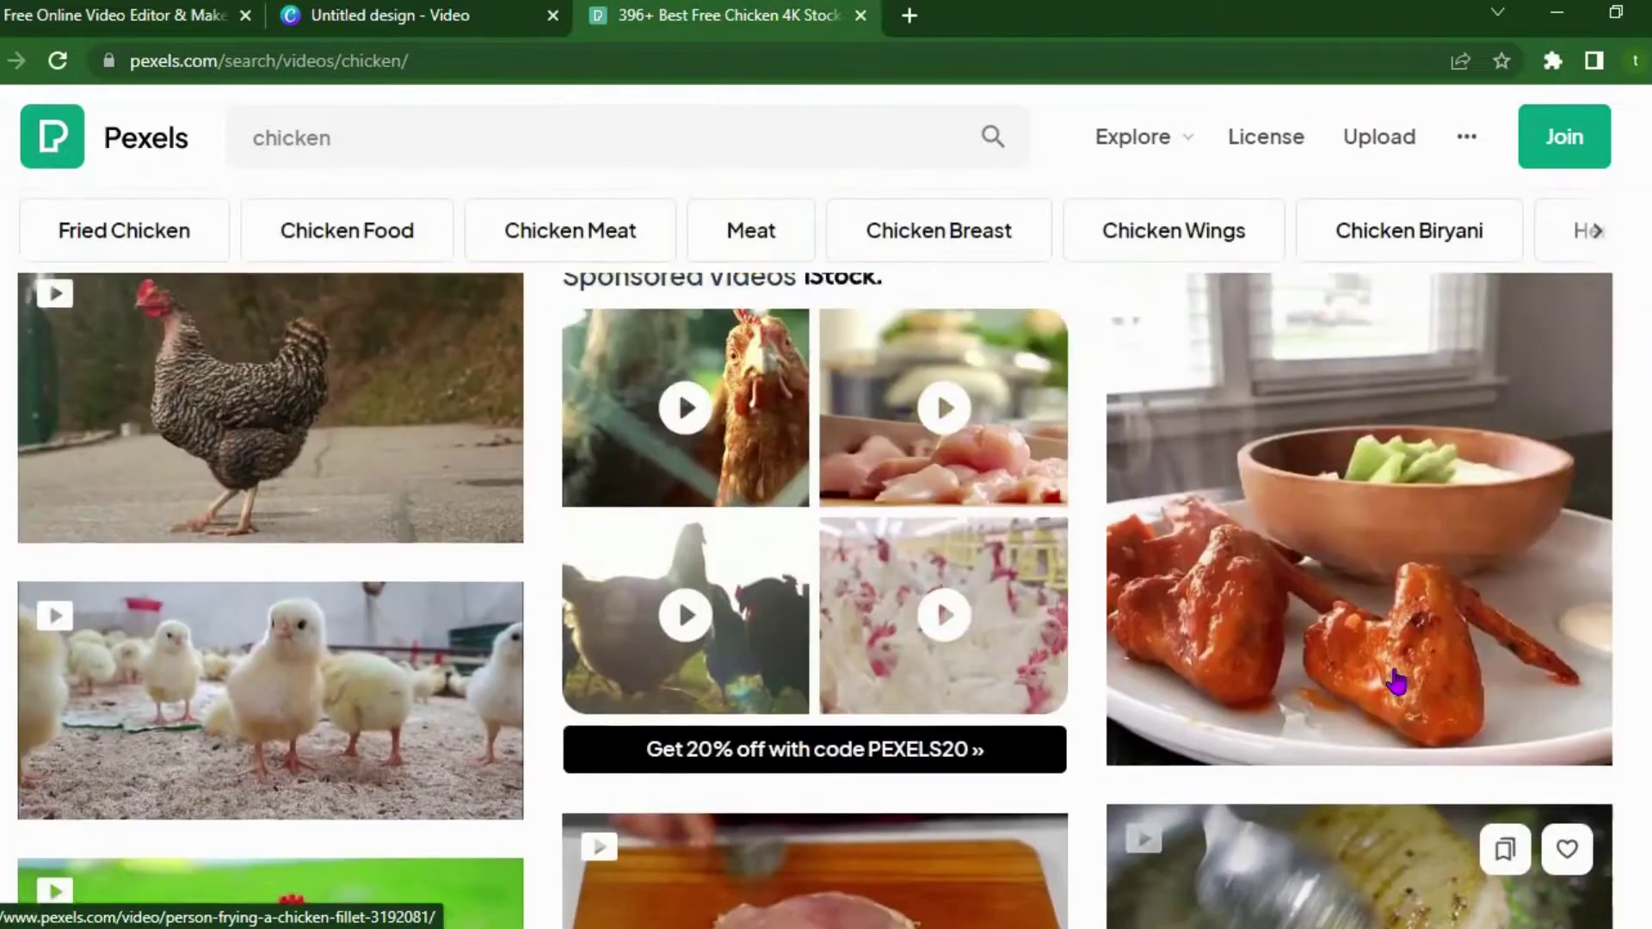
pyautogui.scroll(15, 1396, 682)
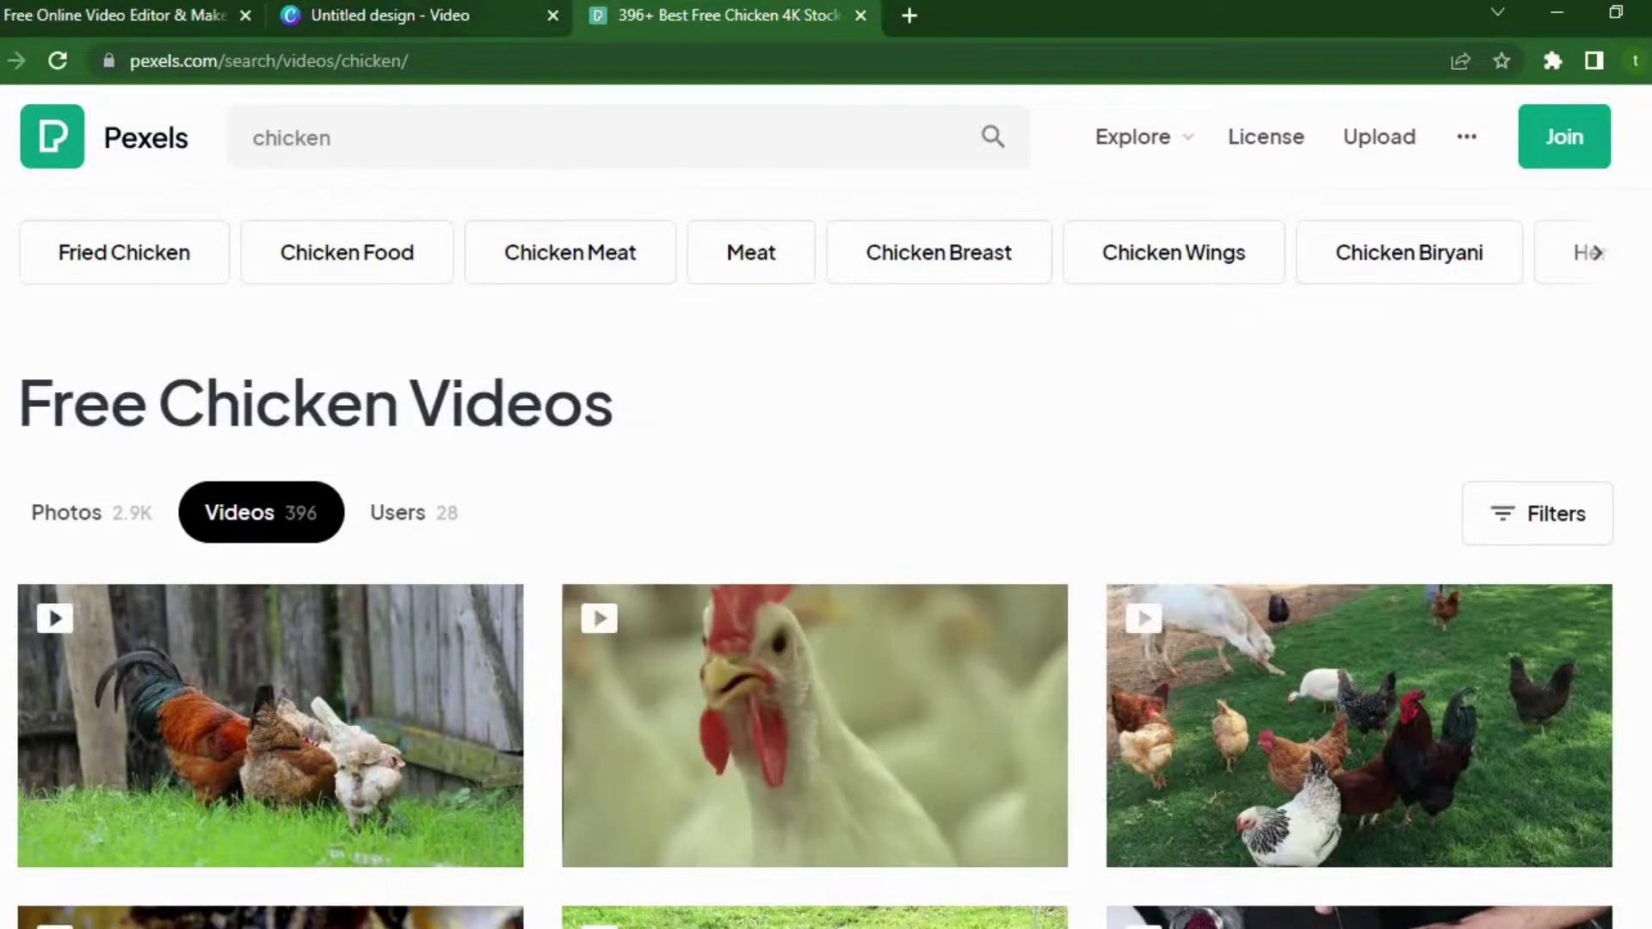
# Switch to the Canva video design, add the uploaded chicken video to the empty first page and trim it to 6.9 s
pyautogui.click(370, 19)
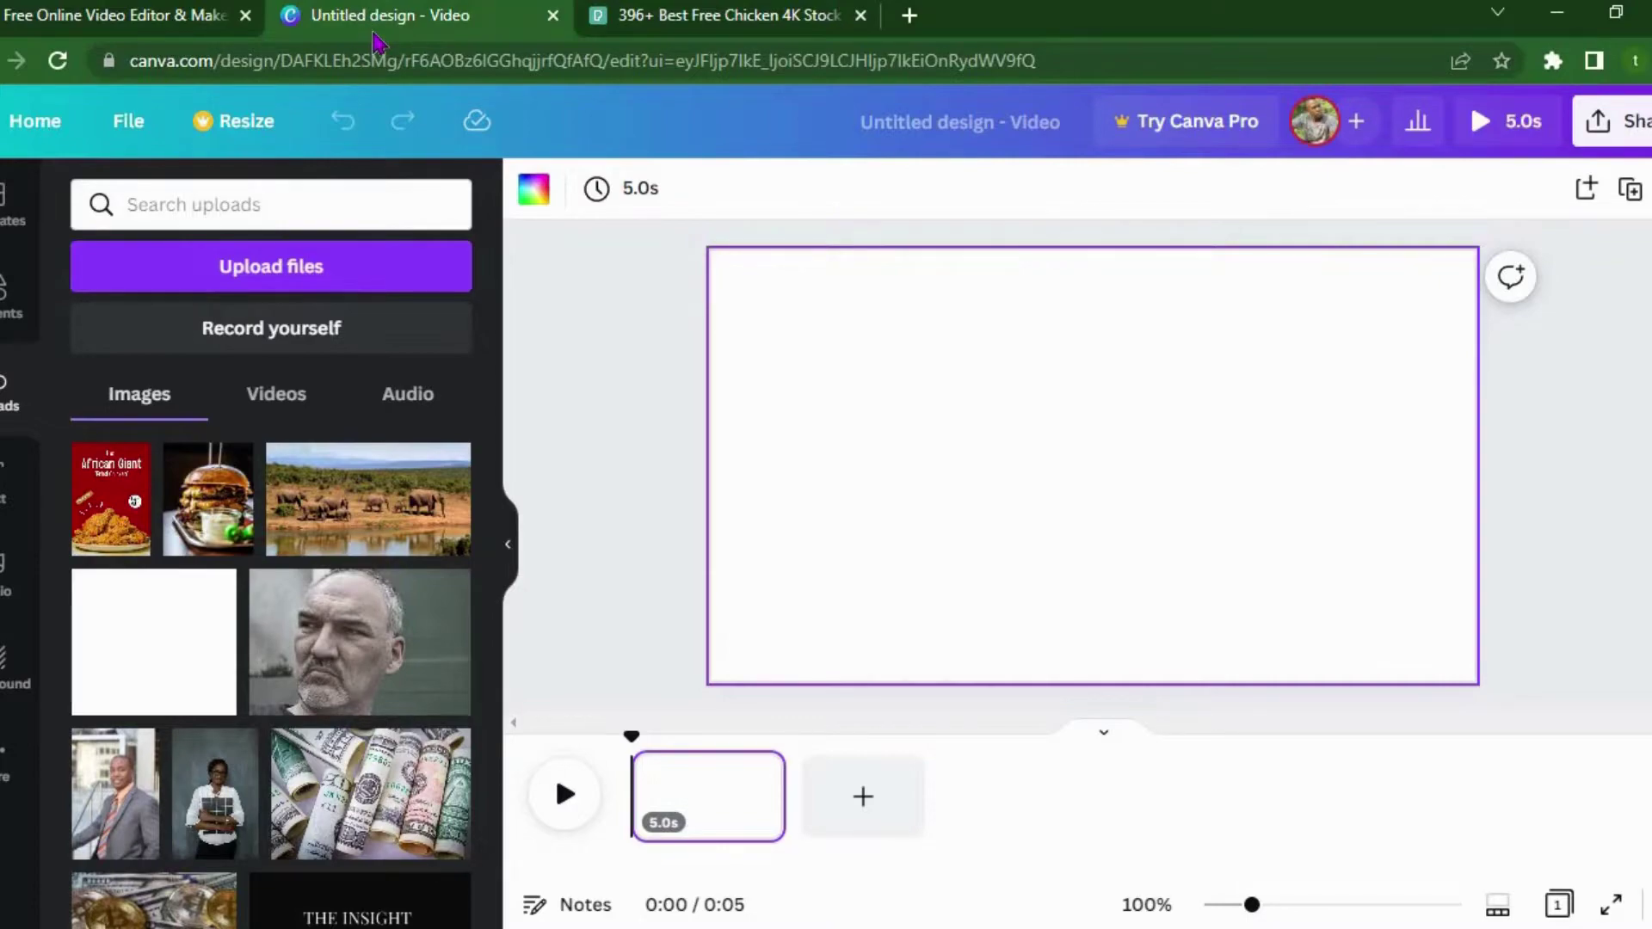
pyautogui.click(277, 396)
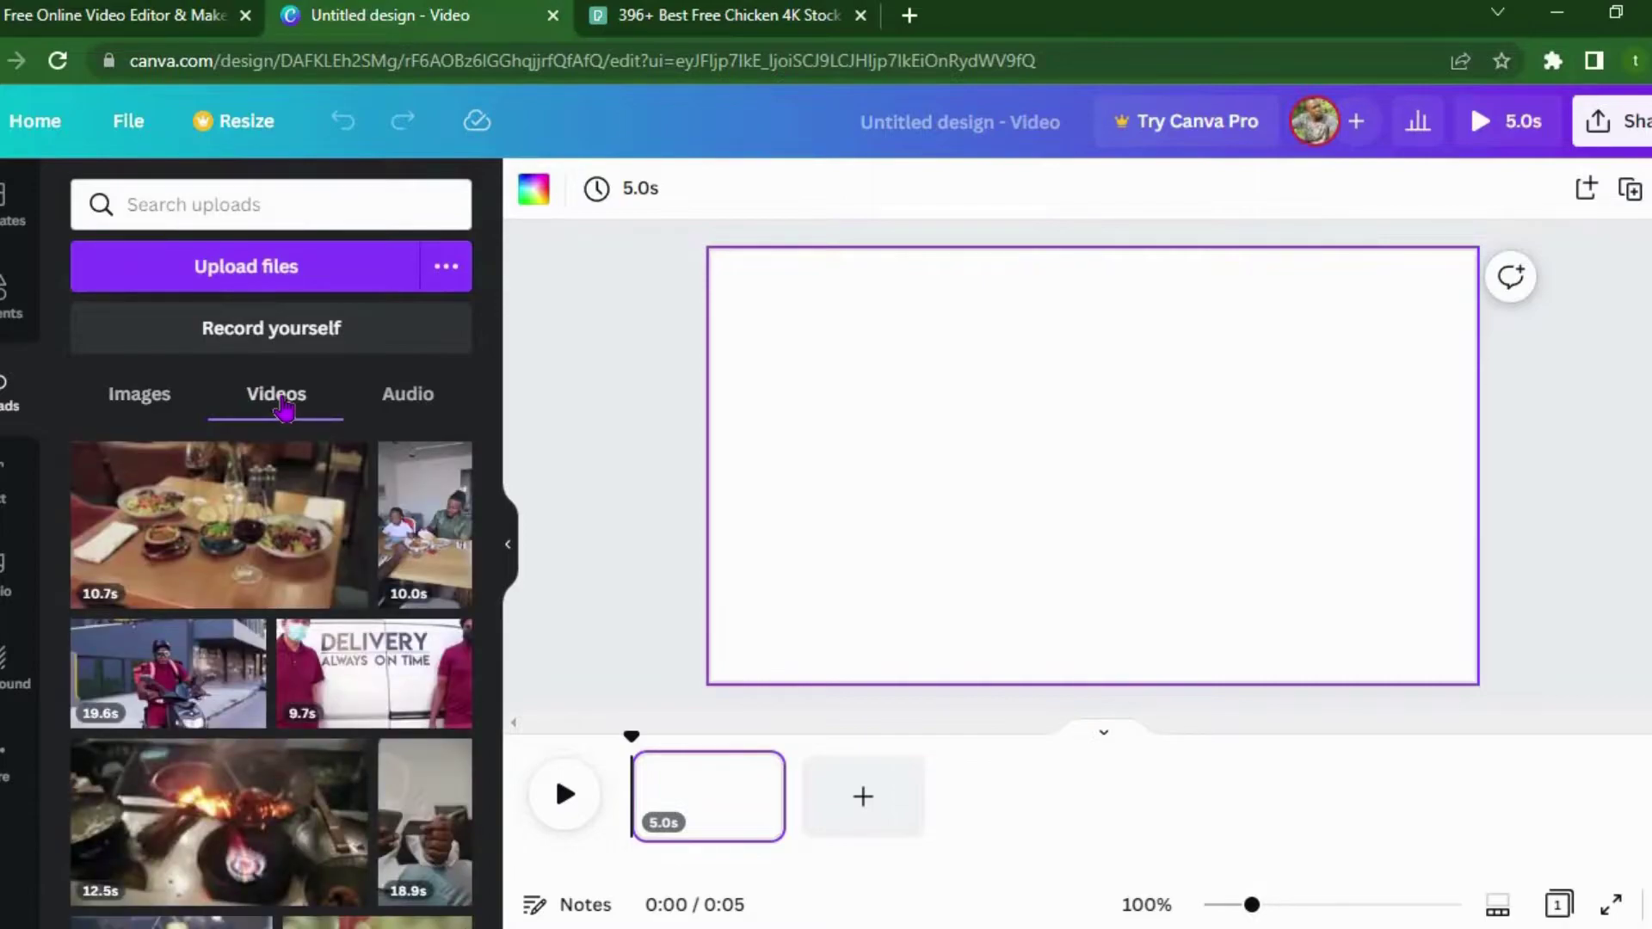
pyautogui.scroll(-5, 351, 495)
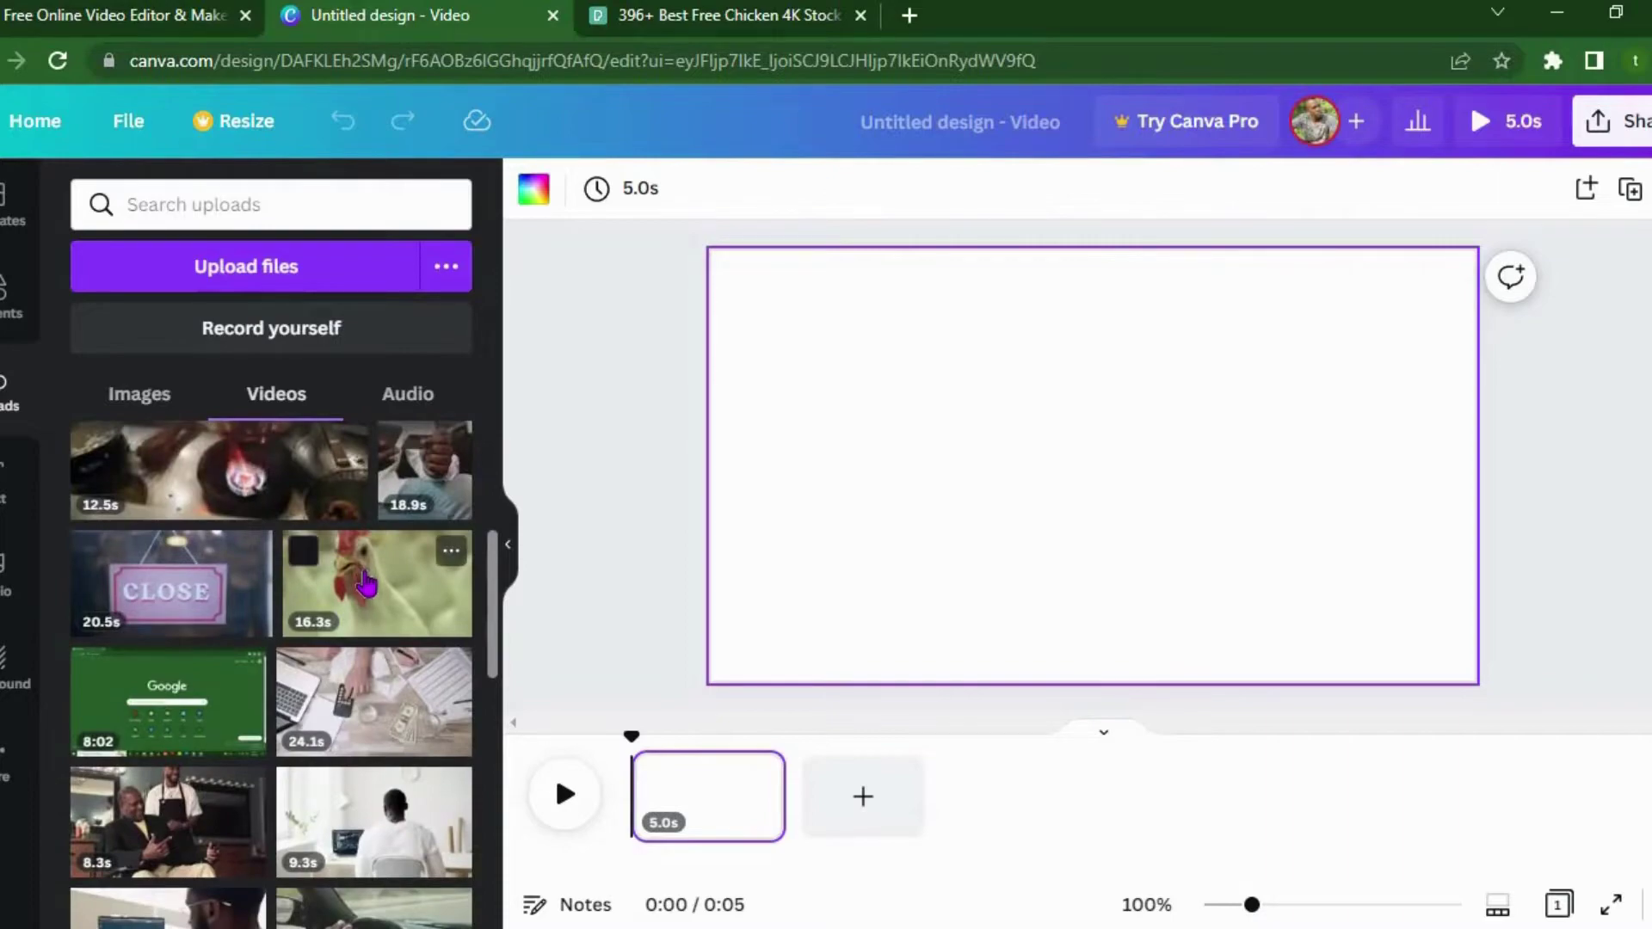
pyautogui.moveTo(364, 585); pyautogui.dragTo(670, 785)
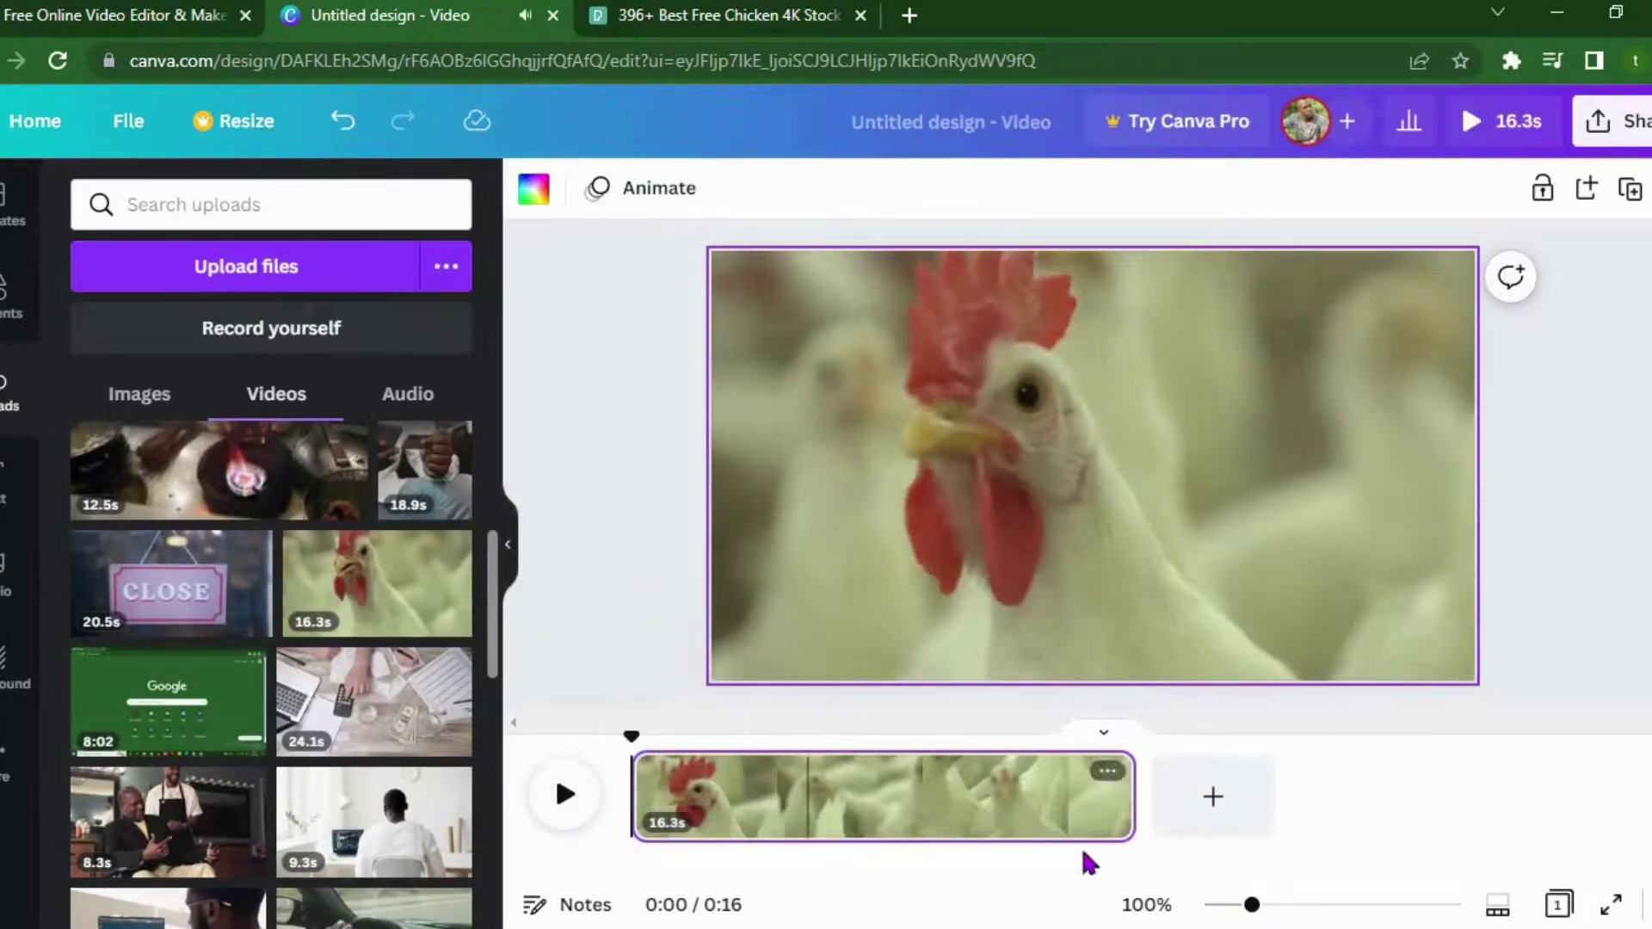
pyautogui.moveTo(1132, 800); pyautogui.dragTo(846, 811)
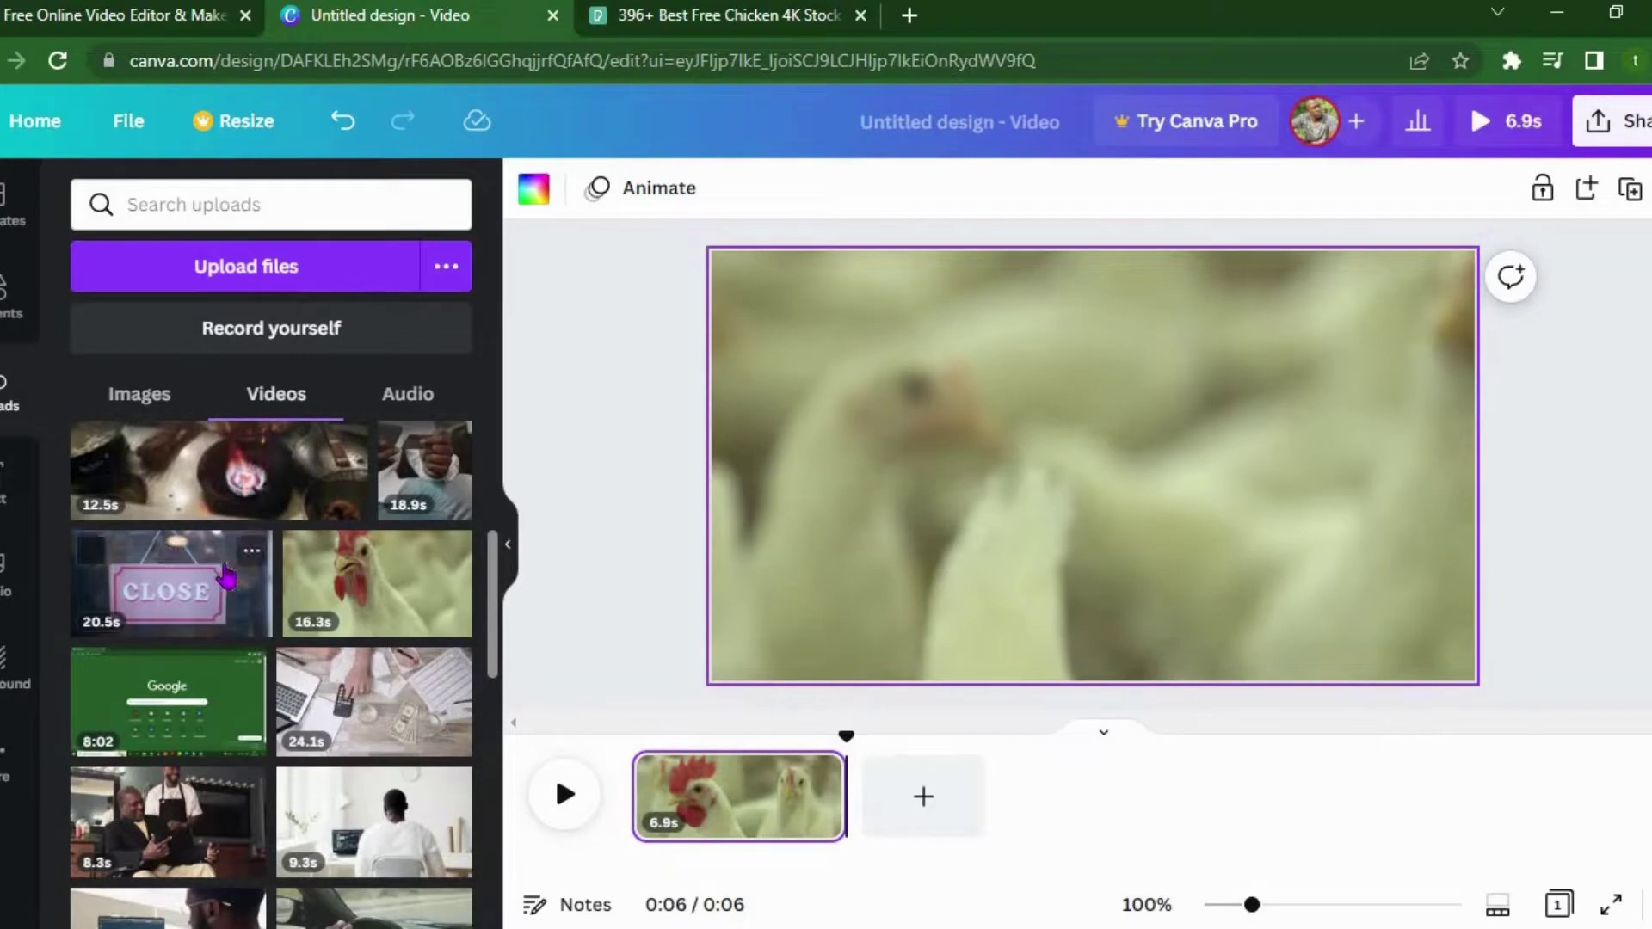
# Add the uploaded flaming-wok cooking video after the chicken clip and trim it to 12.0 s
pyautogui.scroll(2, 226, 576)
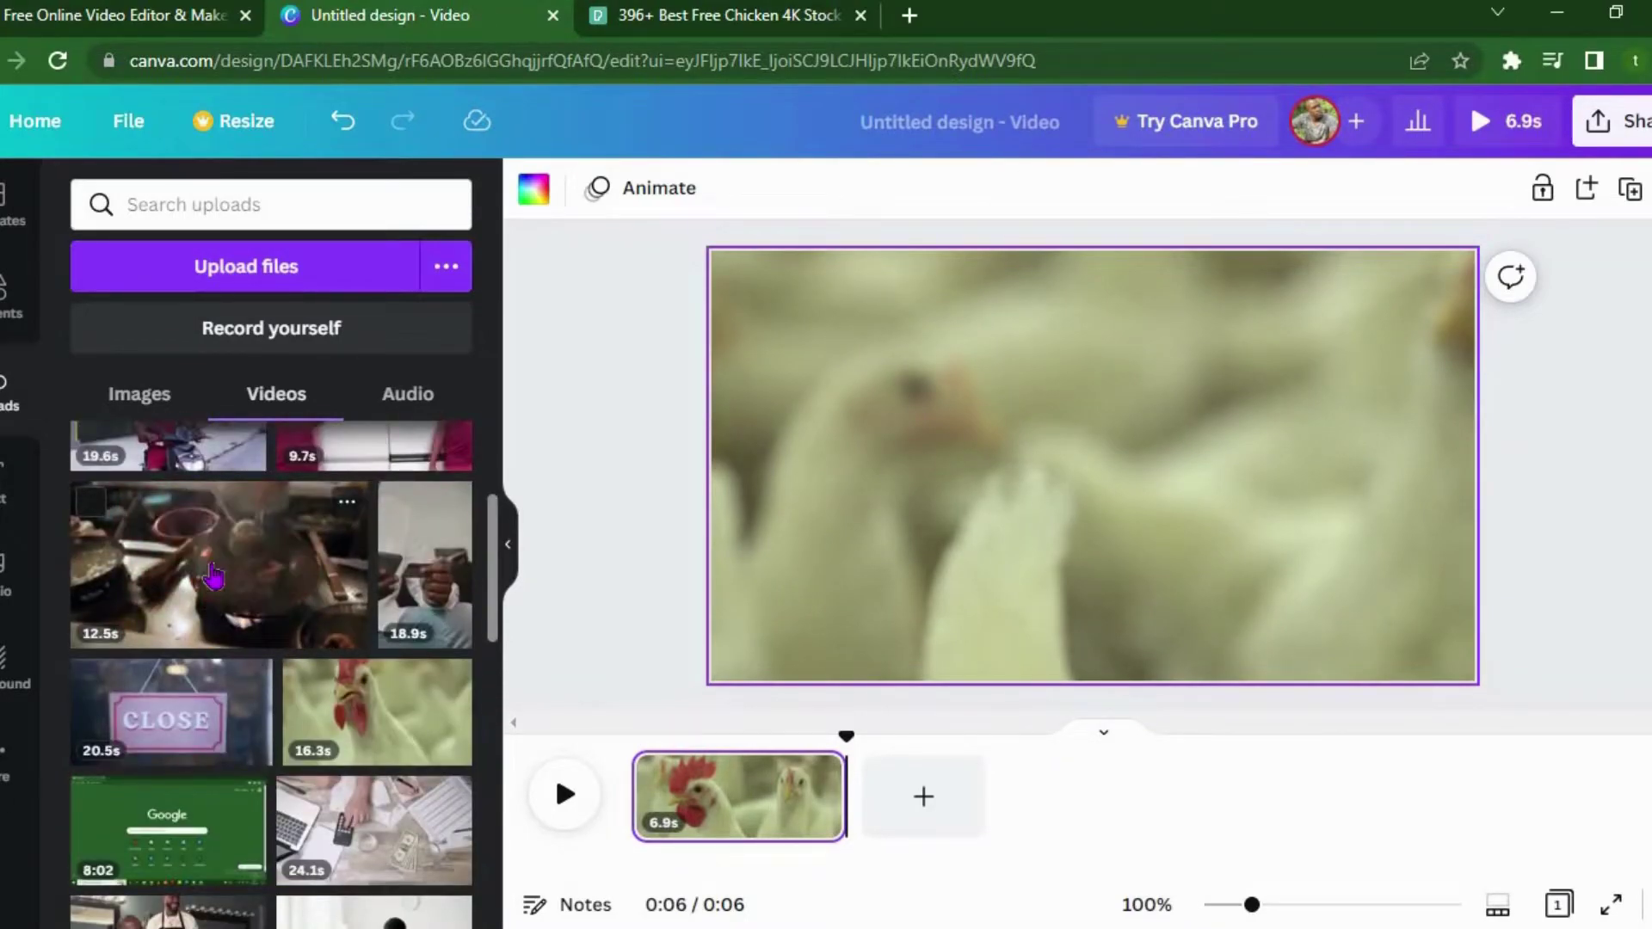
pyautogui.moveTo(213, 575); pyautogui.dragTo(909, 810)
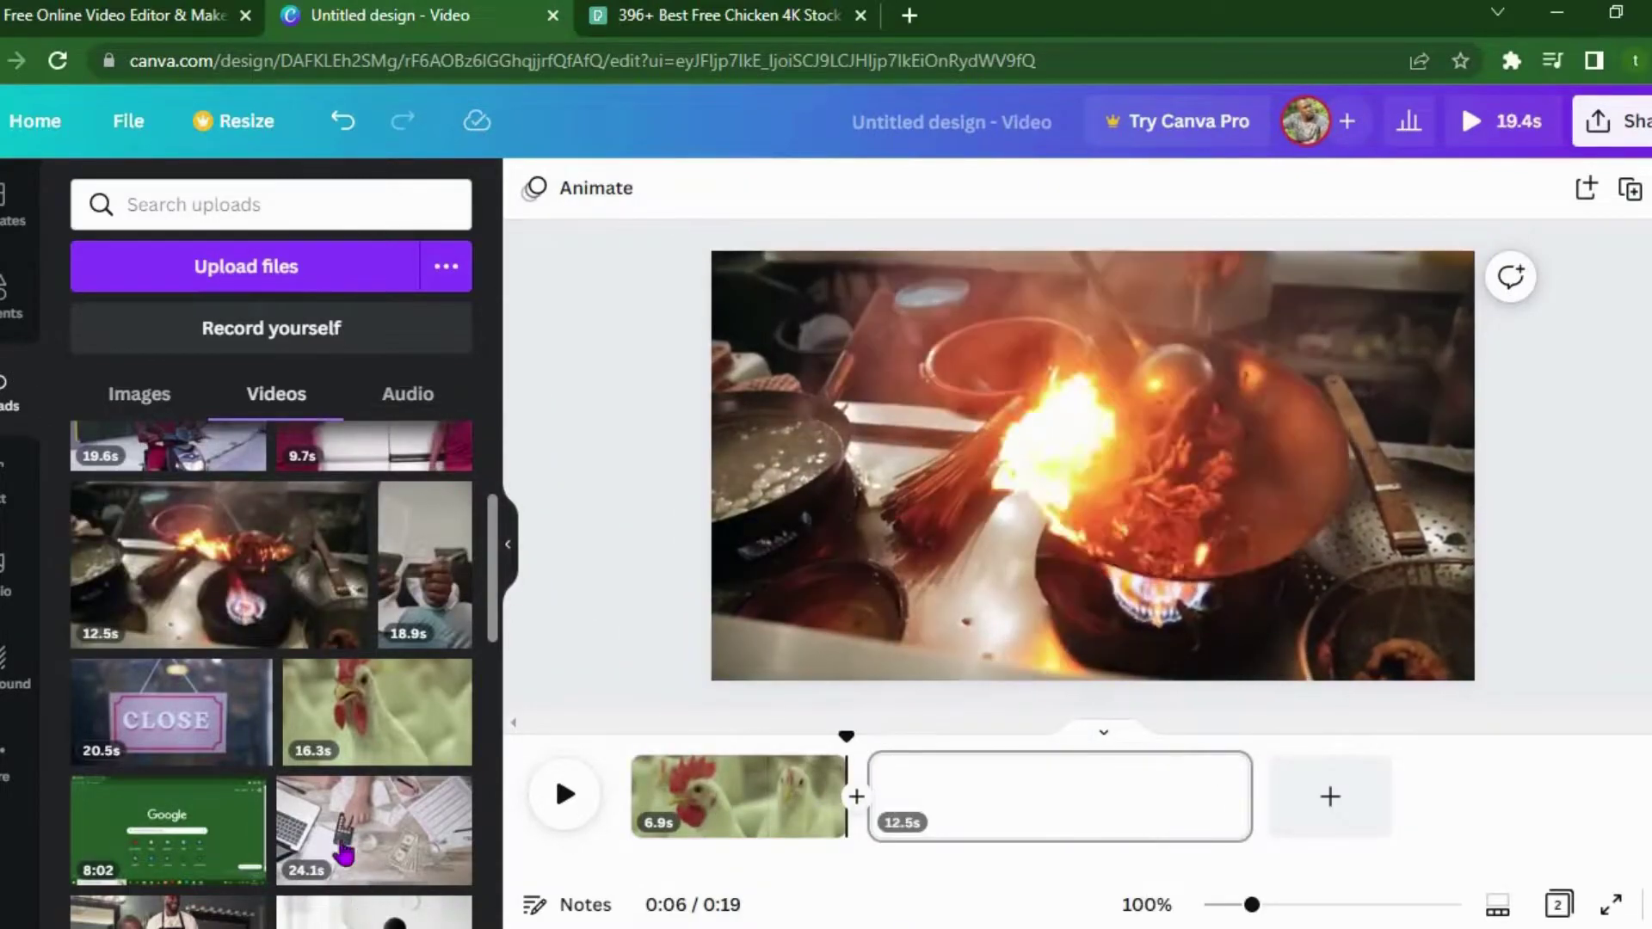
pyautogui.moveTo(1251, 795)
pyautogui.mouseDown()
pyautogui.moveTo(1118, 797)
pyautogui.moveTo(1239, 809)
pyautogui.mouseUp()
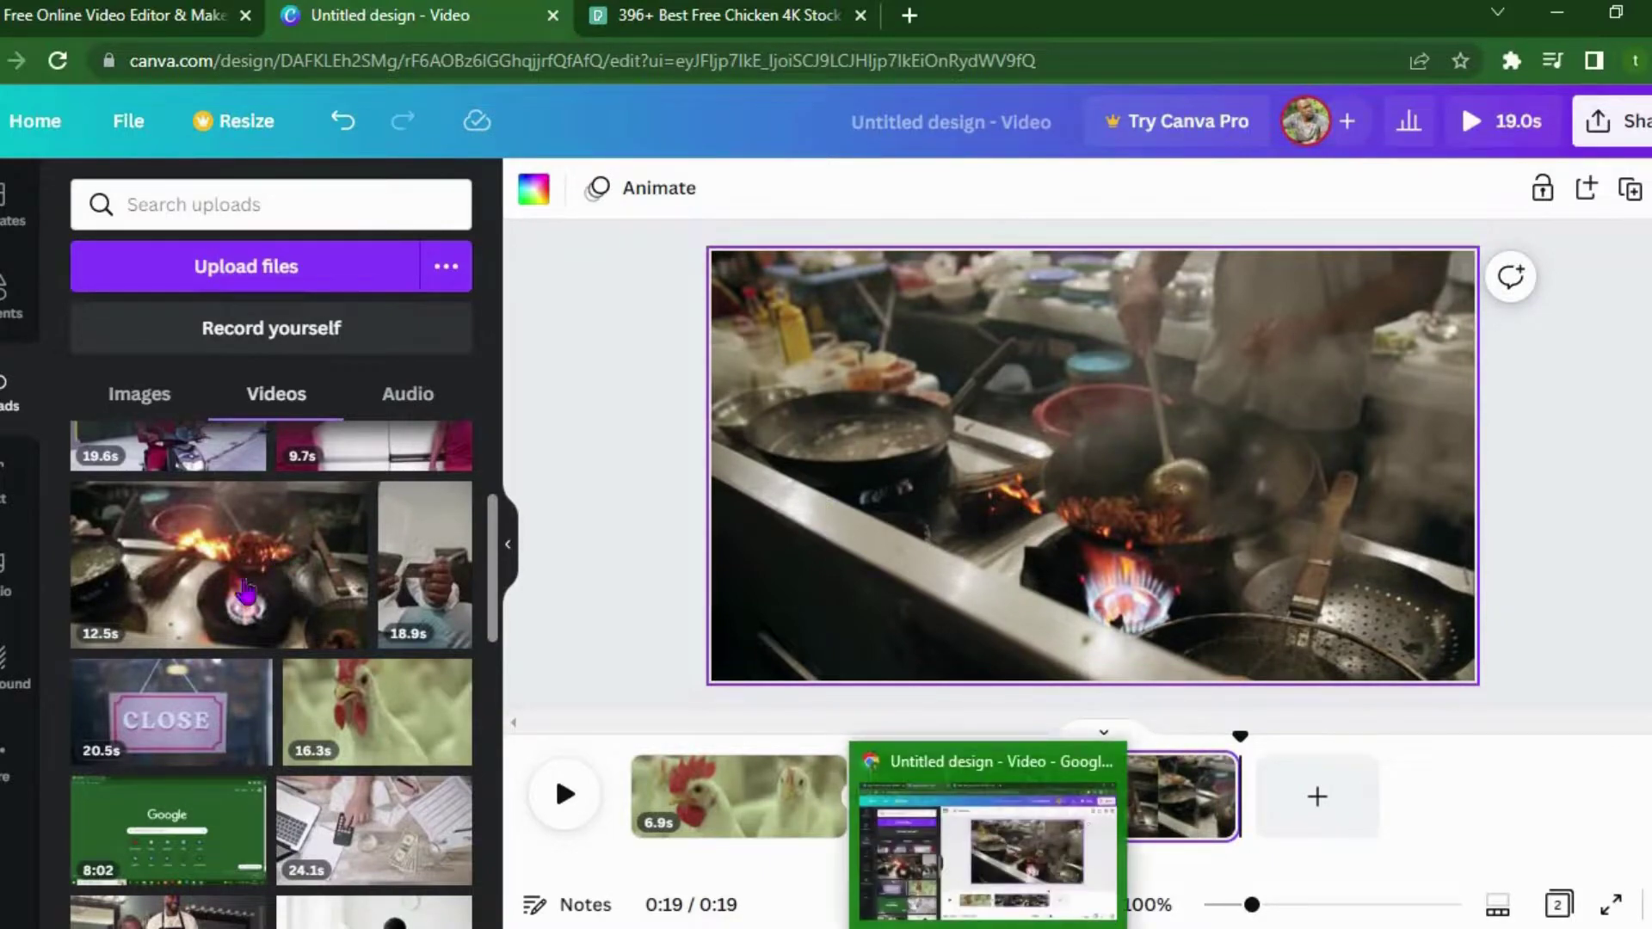
# Add the uploaded CLOSE sign video after the cooking clip and trim it to 12.7 s
pyautogui.moveTo(197, 698); pyautogui.dragTo(1325, 798)
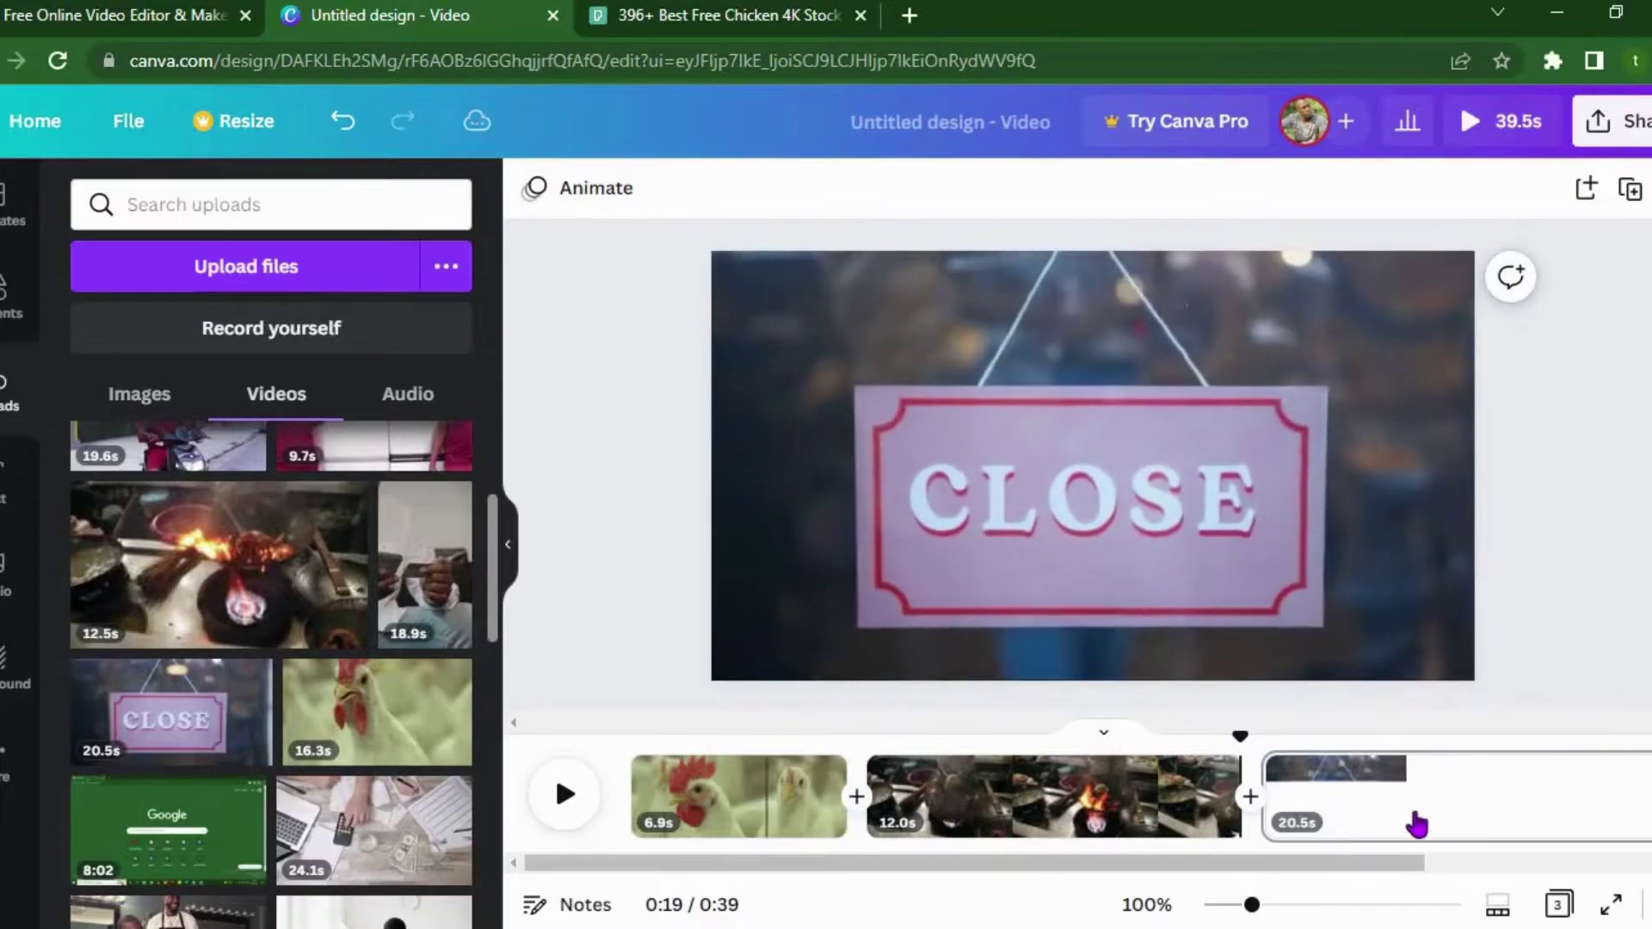
pyautogui.hscroll(1, 1471, 871)
pyautogui.hscroll(5, 1471, 871)
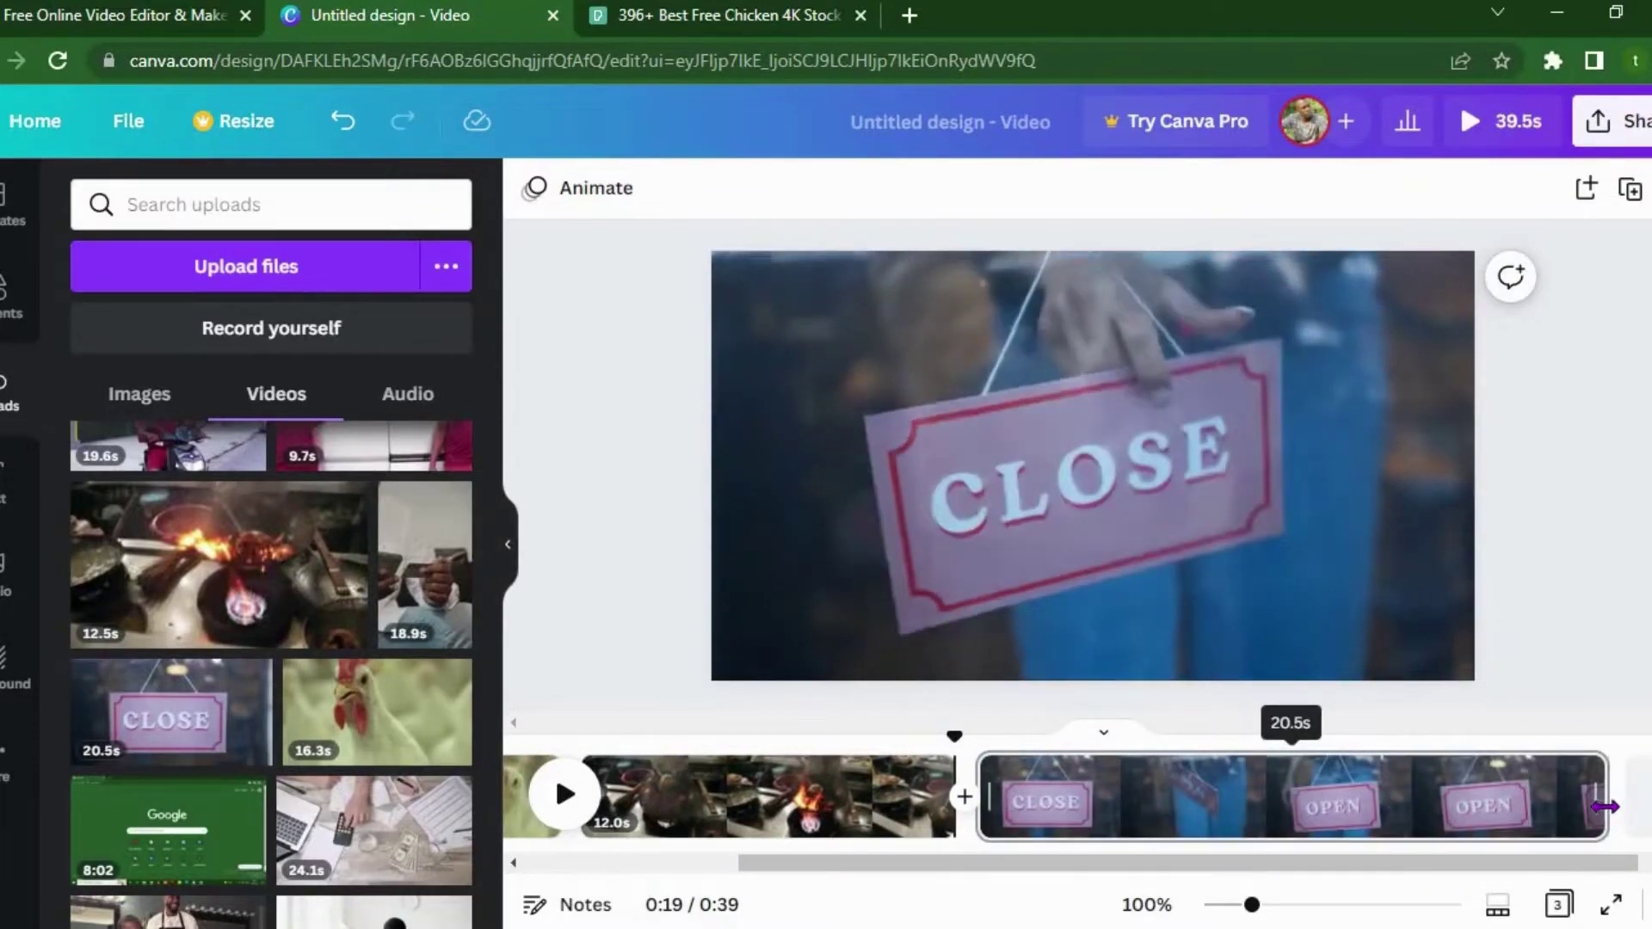
pyautogui.moveTo(1598, 807); pyautogui.dragTo(1312, 847)
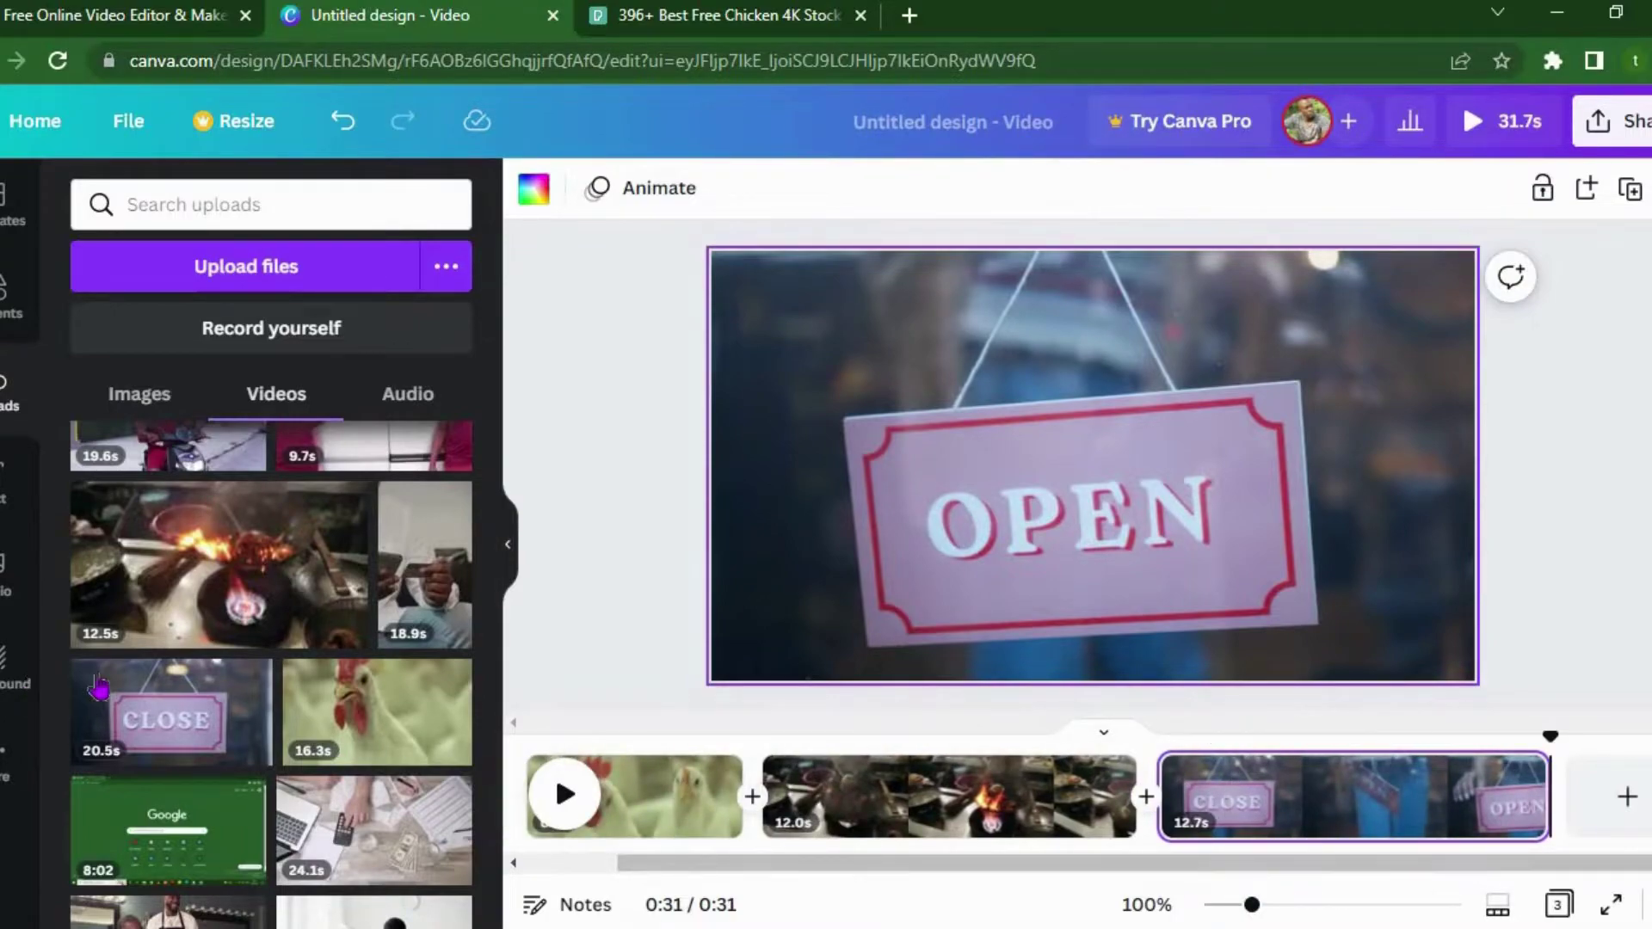
# Add the uploaded 10.7 s video of dishes on a dining table after the sign clip
pyautogui.scroll(3, 104, 684)
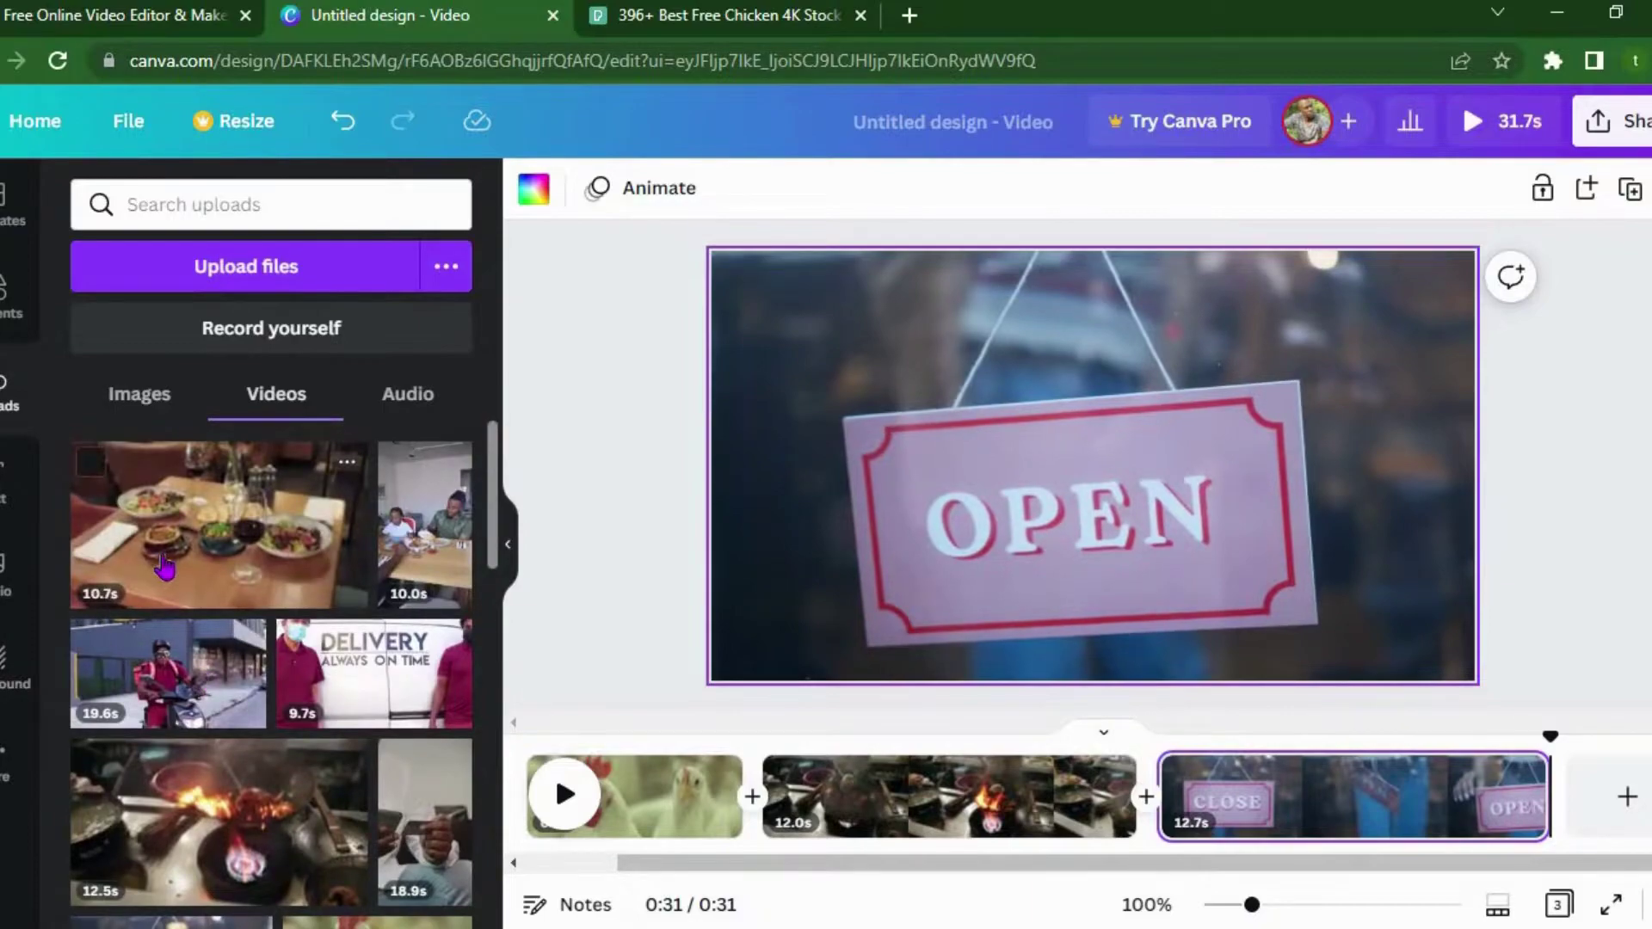
pyautogui.moveTo(163, 568); pyautogui.dragTo(1610, 805)
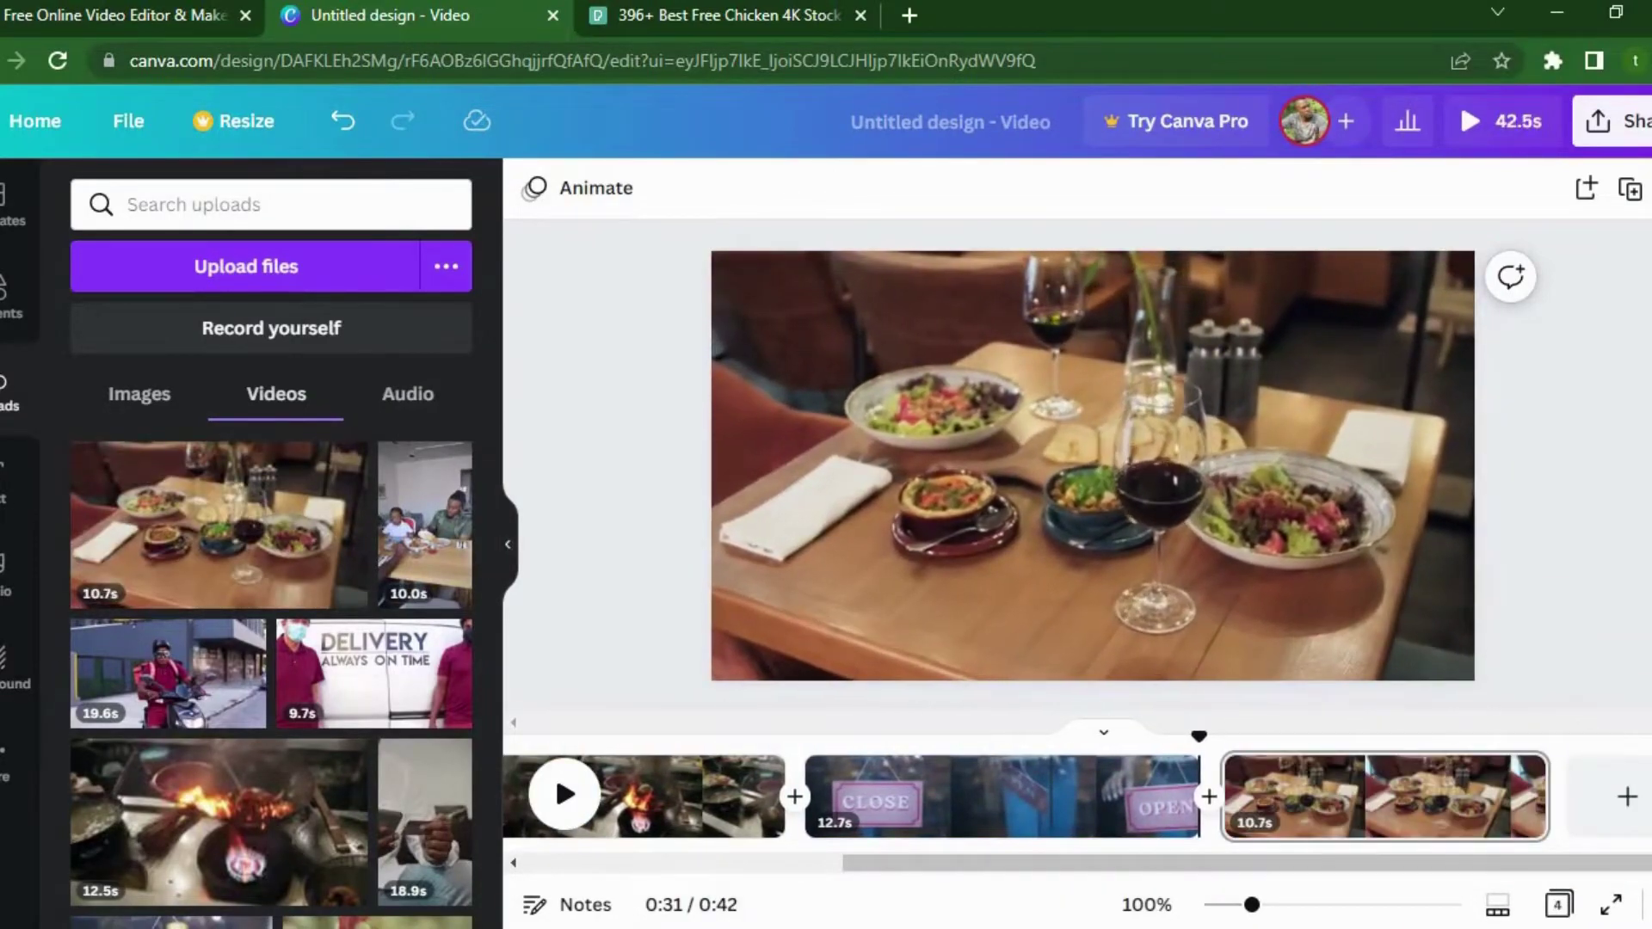
# Apply Dissolve transitions between the chicken and cooking clips and between the cooking and sign clips
pyautogui.hscroll(-1, 1623, 866)
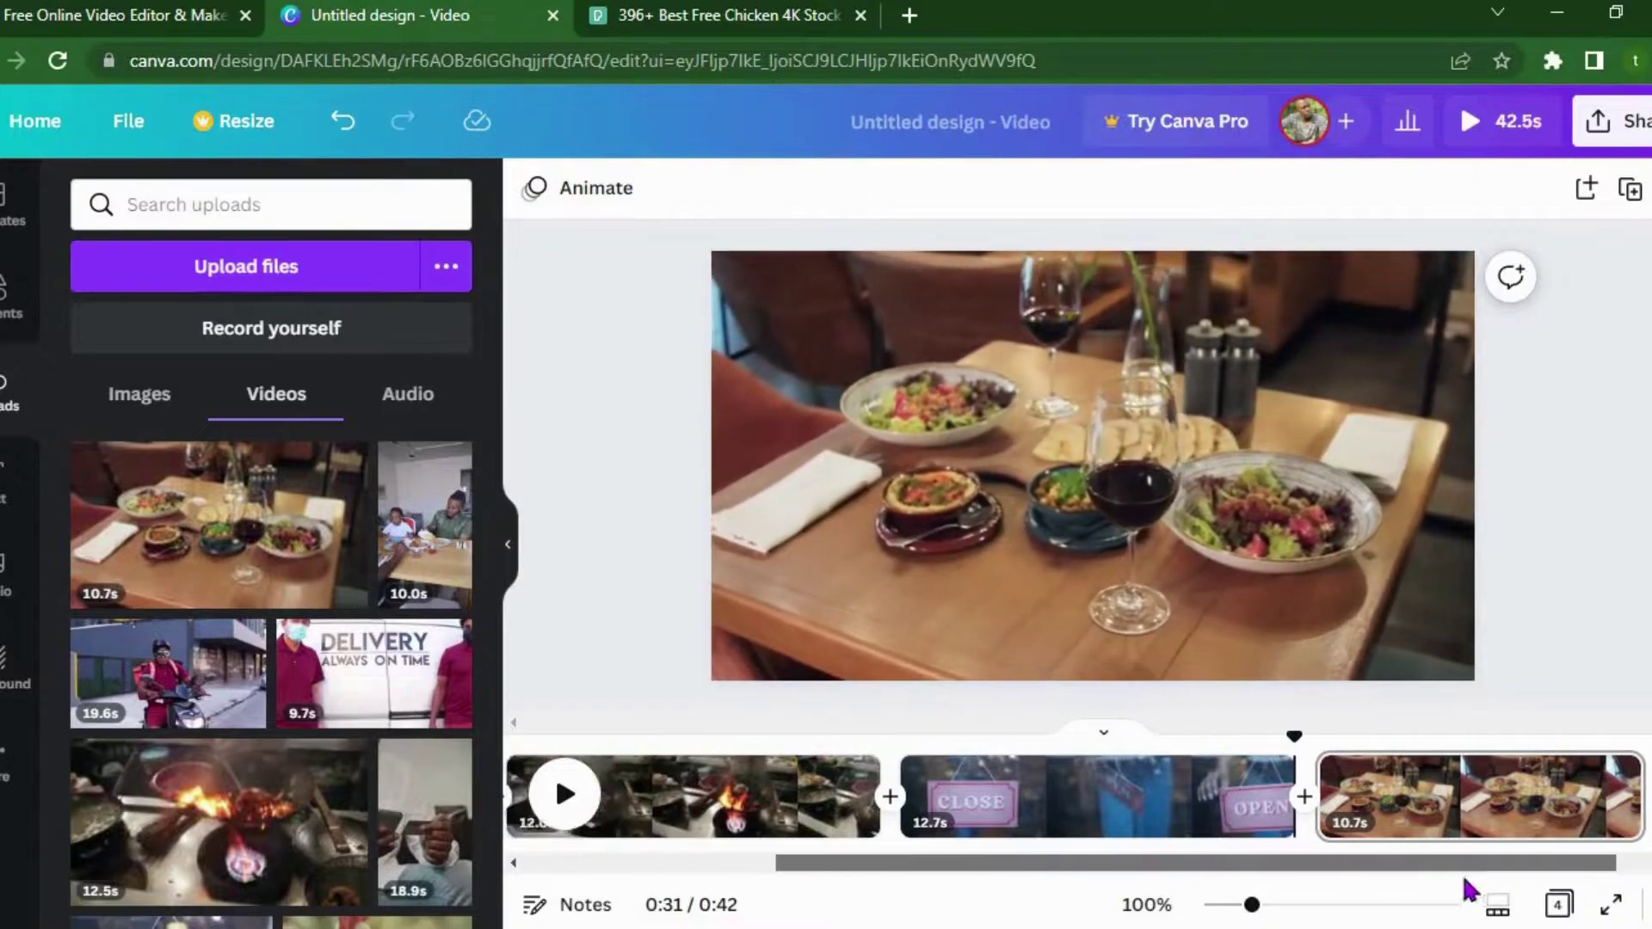
pyautogui.hscroll(-4, 1468, 889)
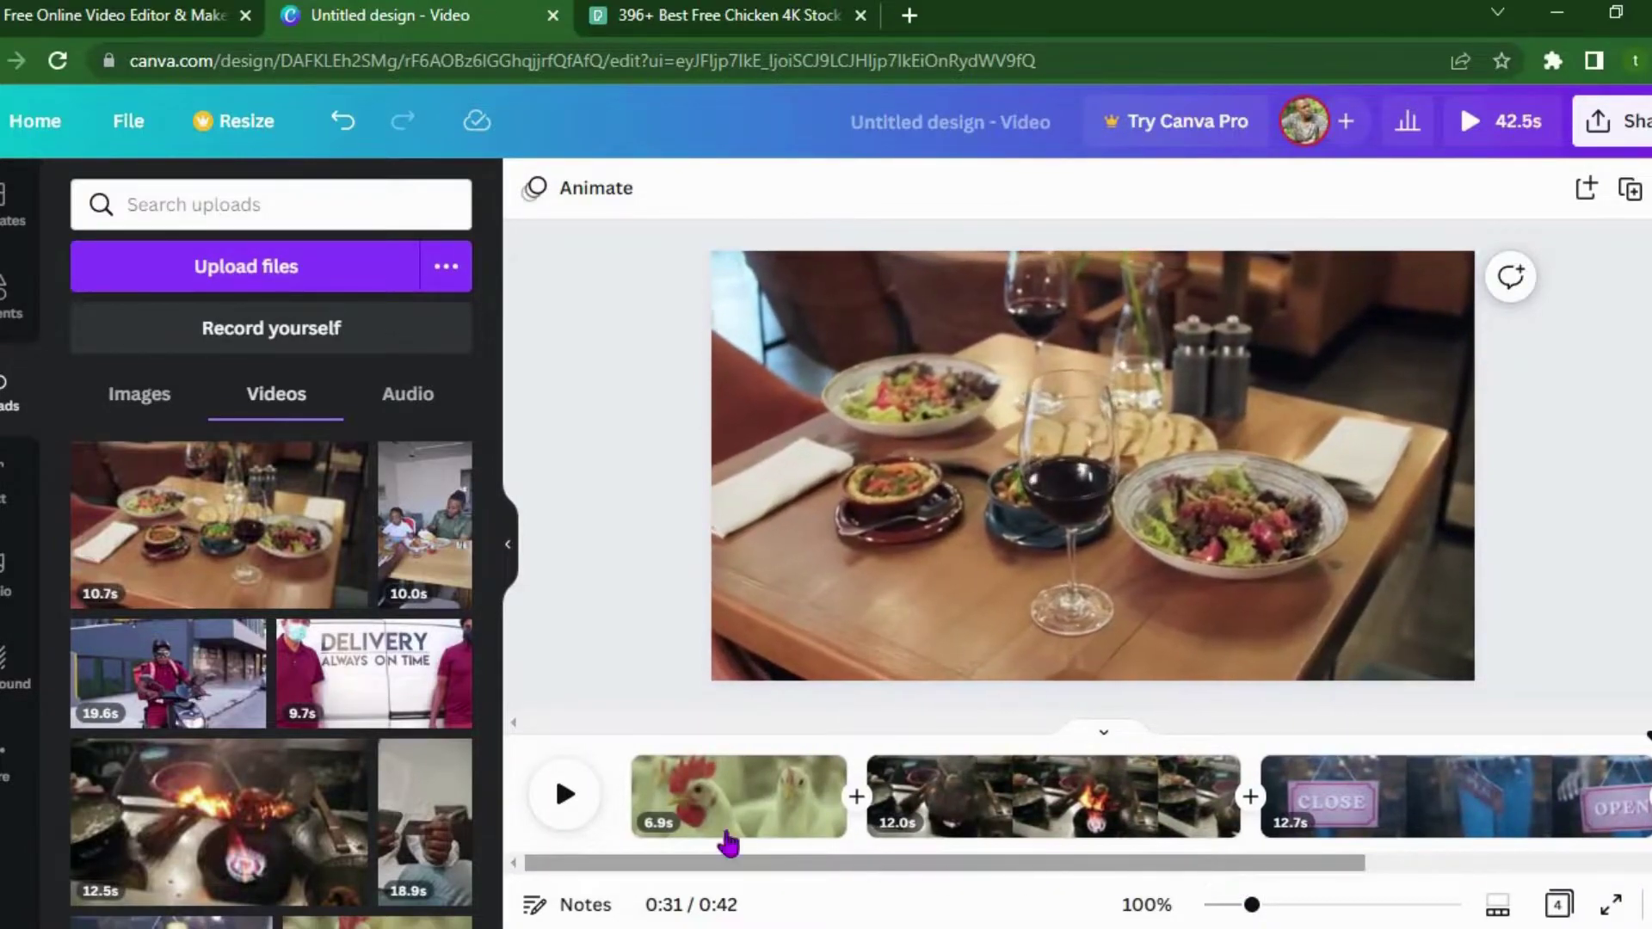
pyautogui.click(722, 789)
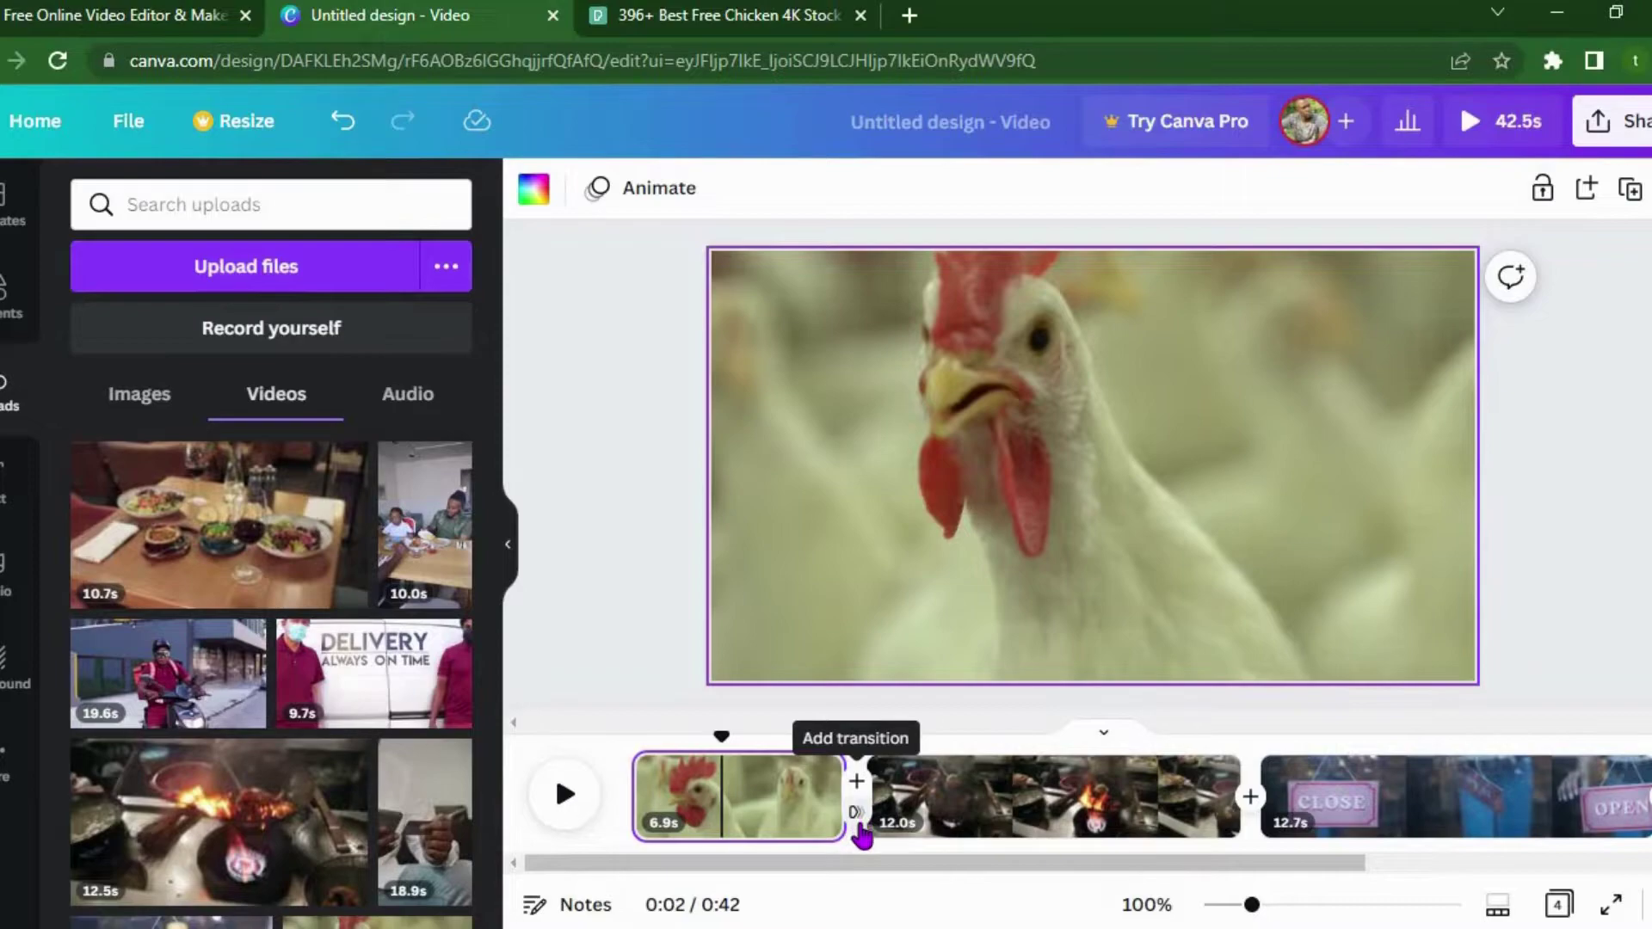
pyautogui.click(856, 781)
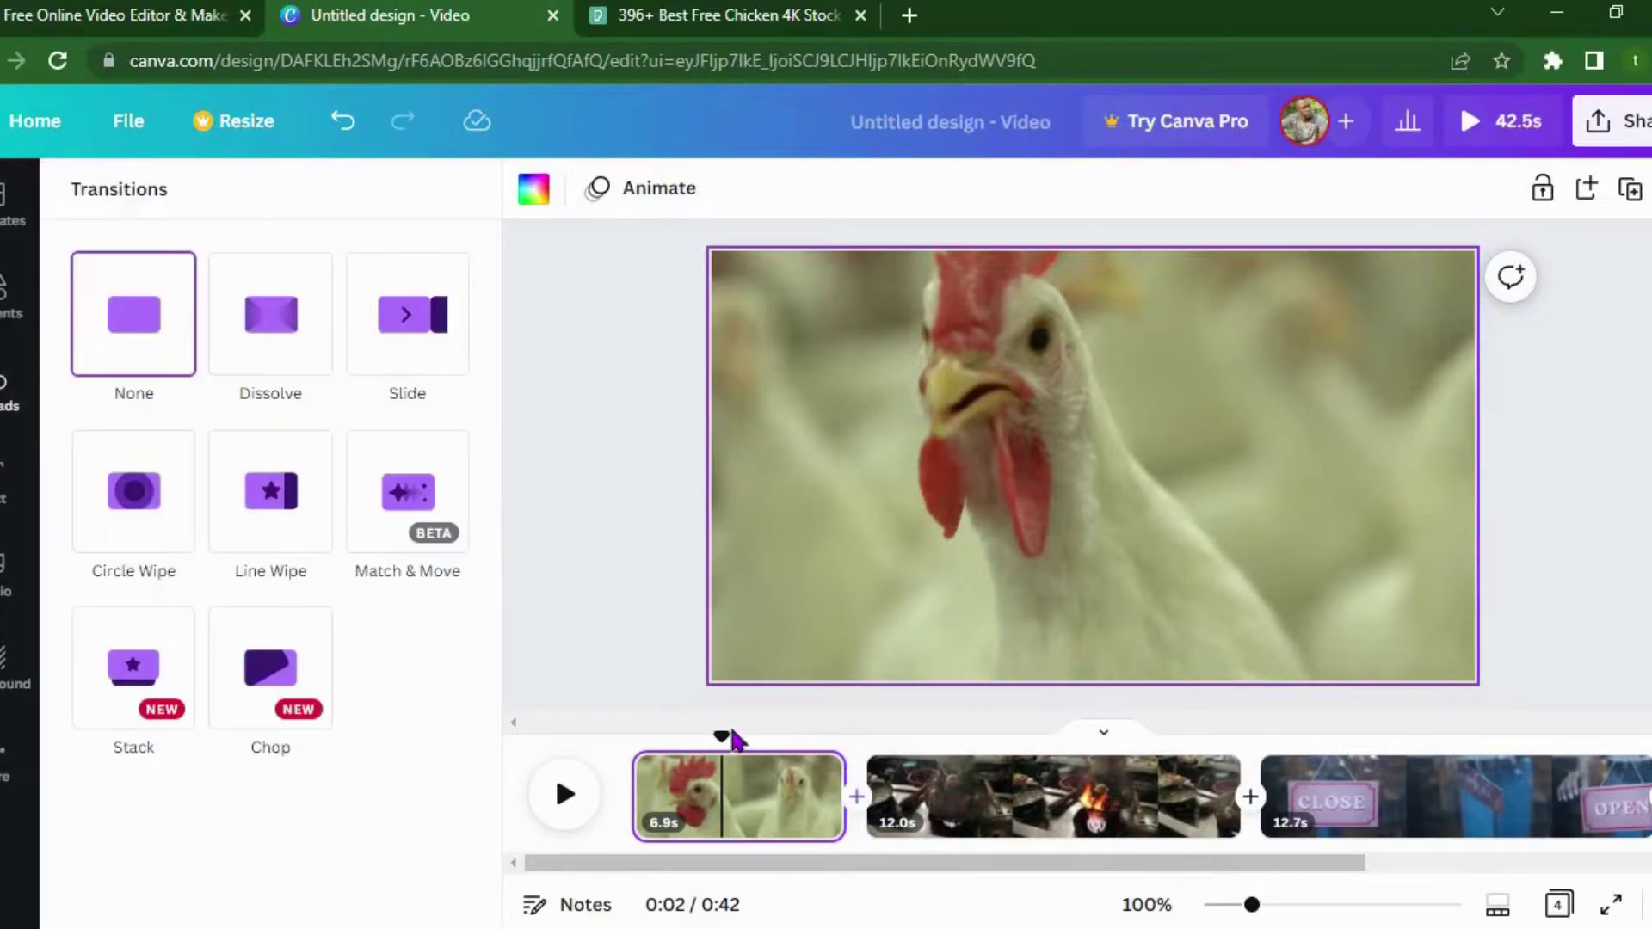
pyautogui.click(265, 325)
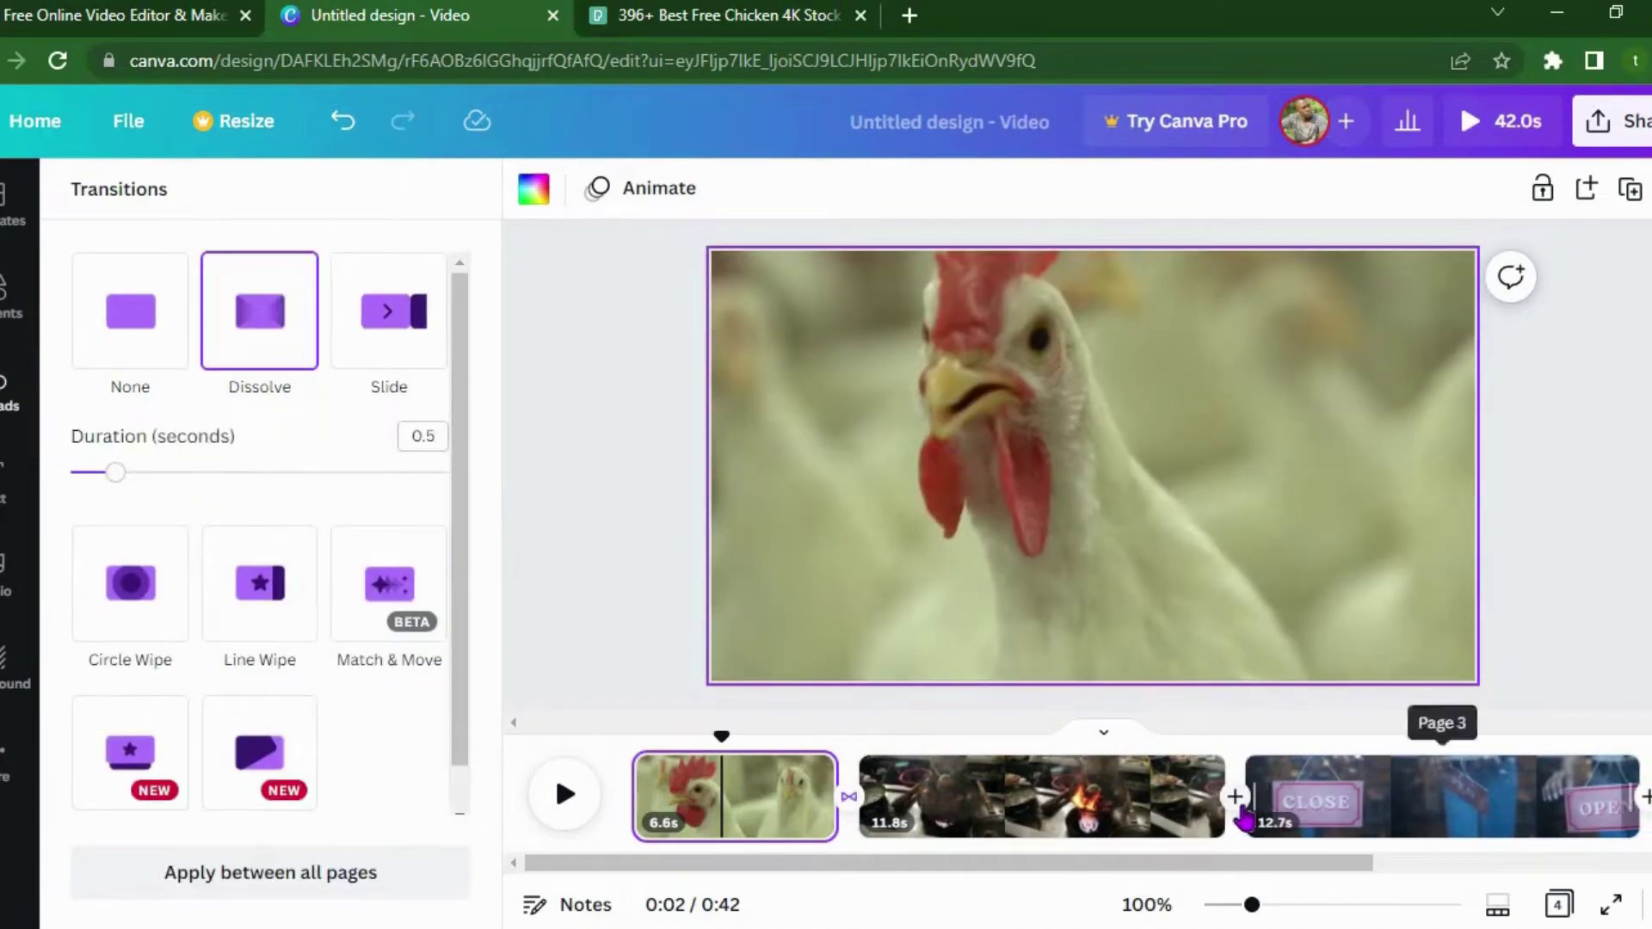
pyautogui.click(1235, 796)
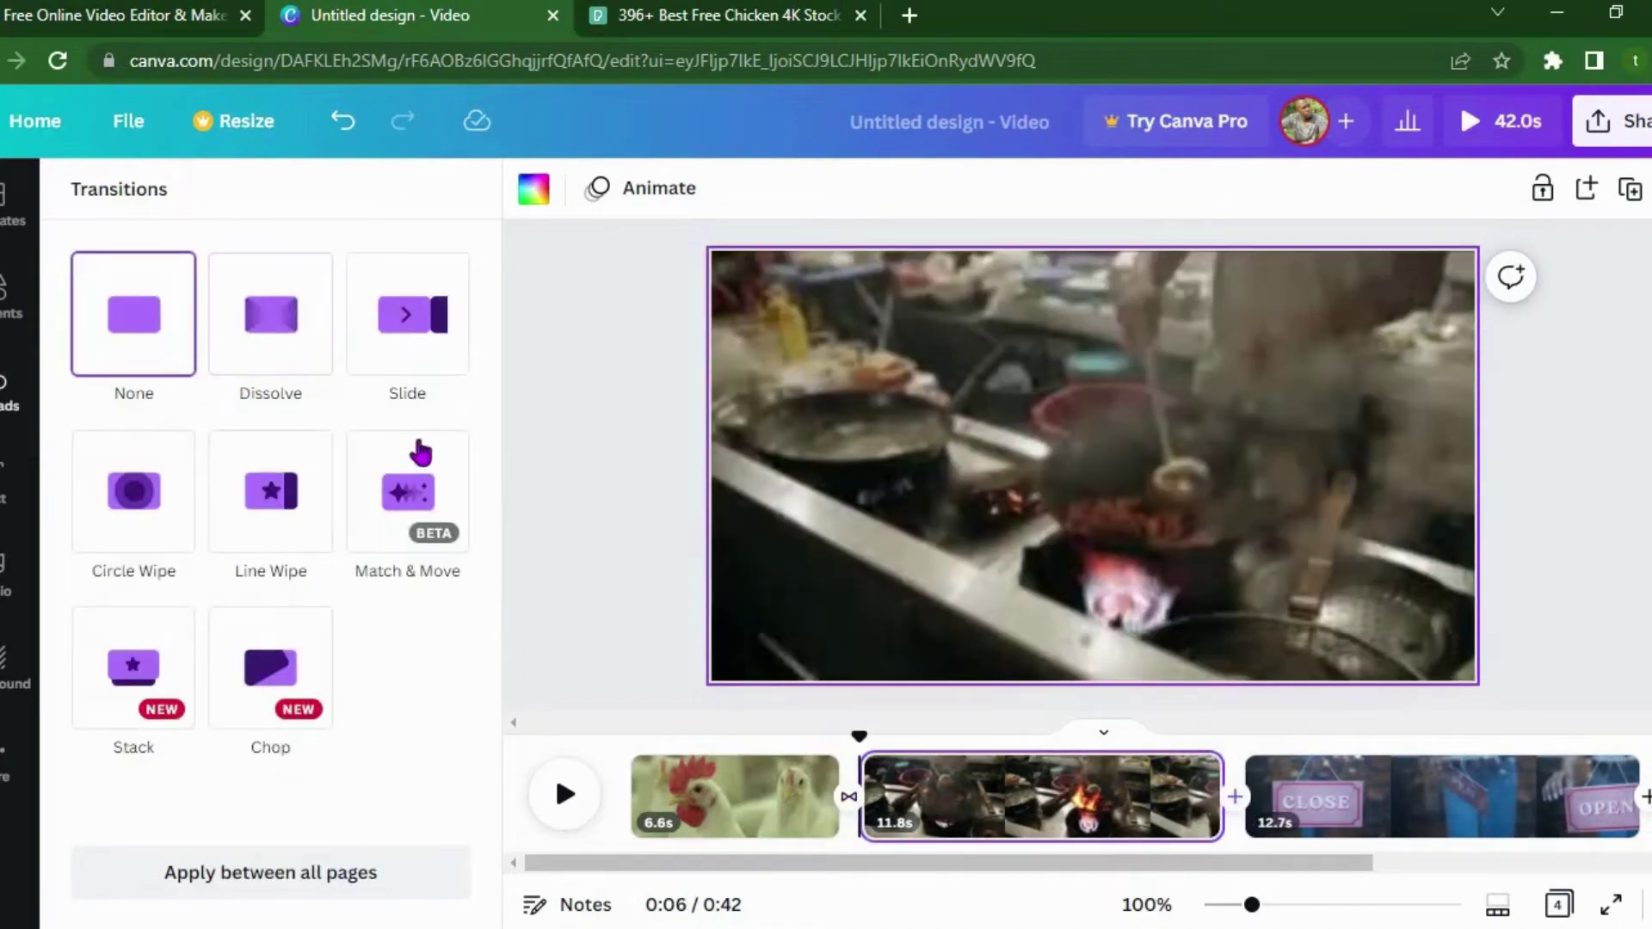
pyautogui.click(284, 366)
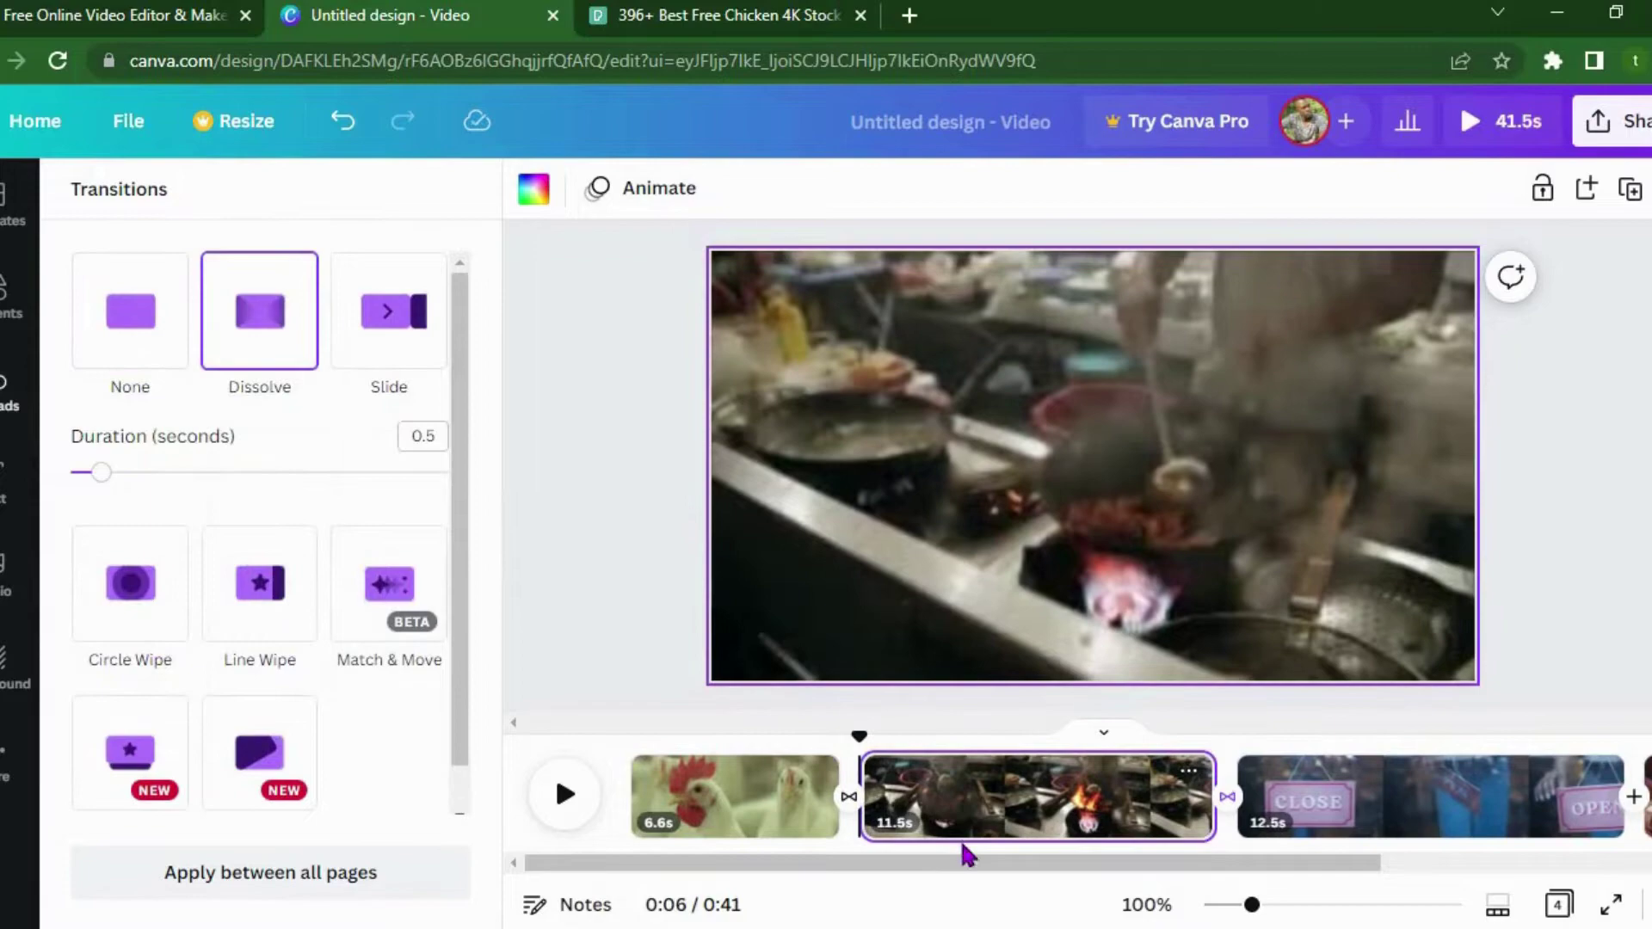
# Apply a Slide transition between the sign clip and the dining-table clip
pyautogui.moveTo(968, 863); pyautogui.dragTo(1324, 870)
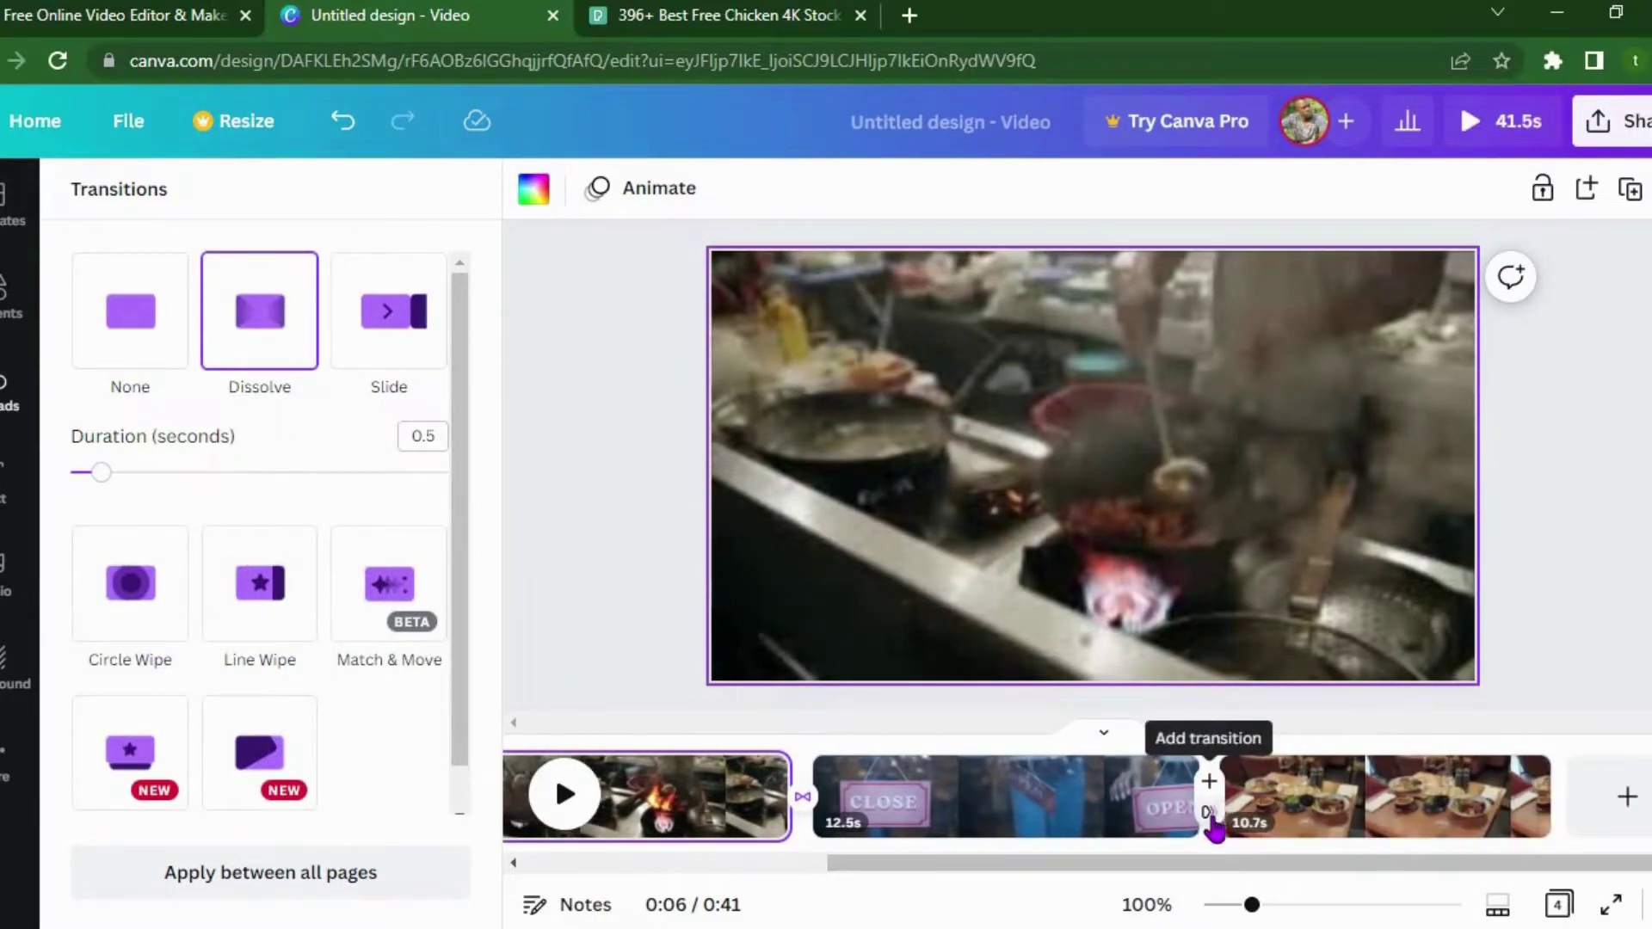
pyautogui.click(1210, 822)
pyautogui.click(303, 365)
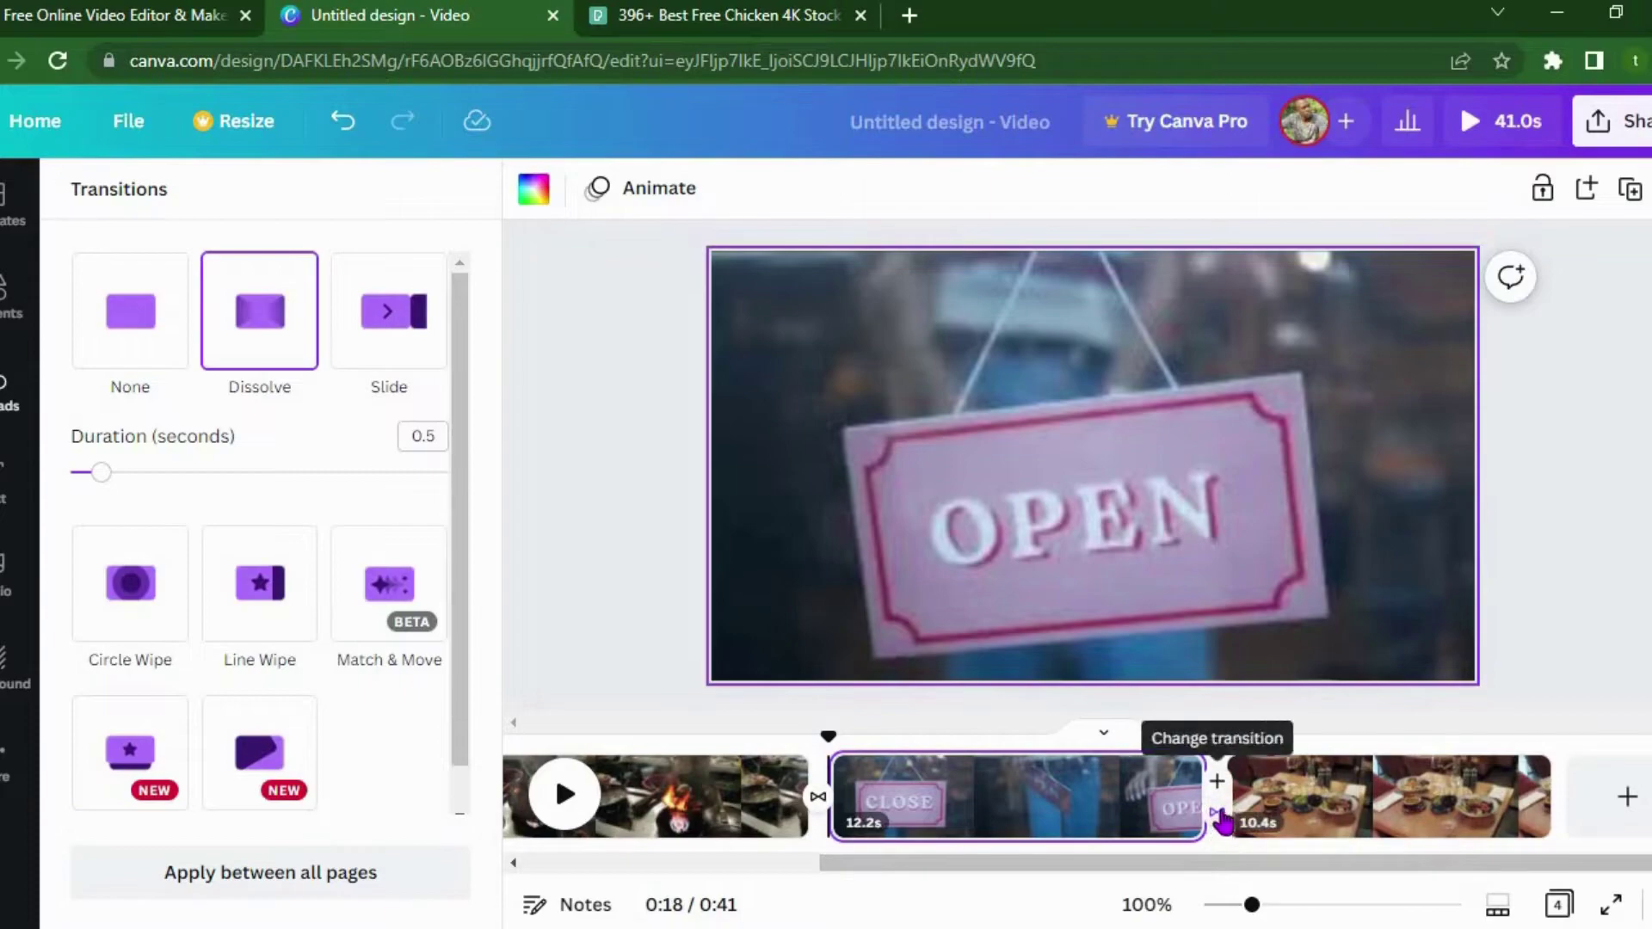
pyautogui.click(383, 342)
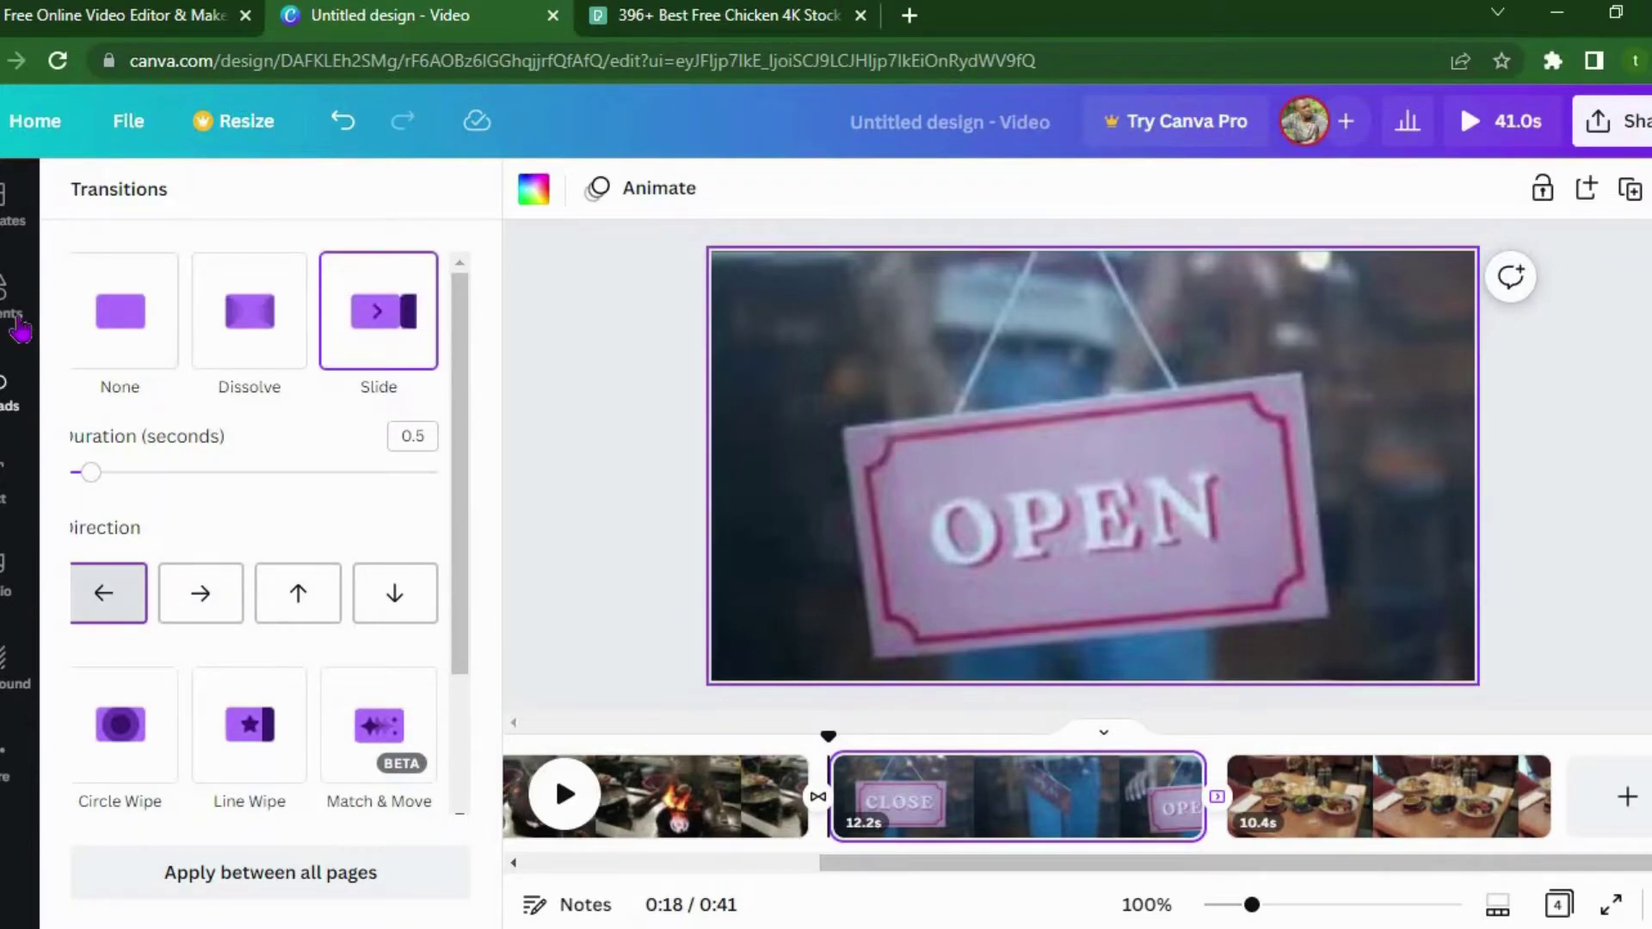
# Leave the transition settings and show the uploaded audio files
pyautogui.press('Escape')
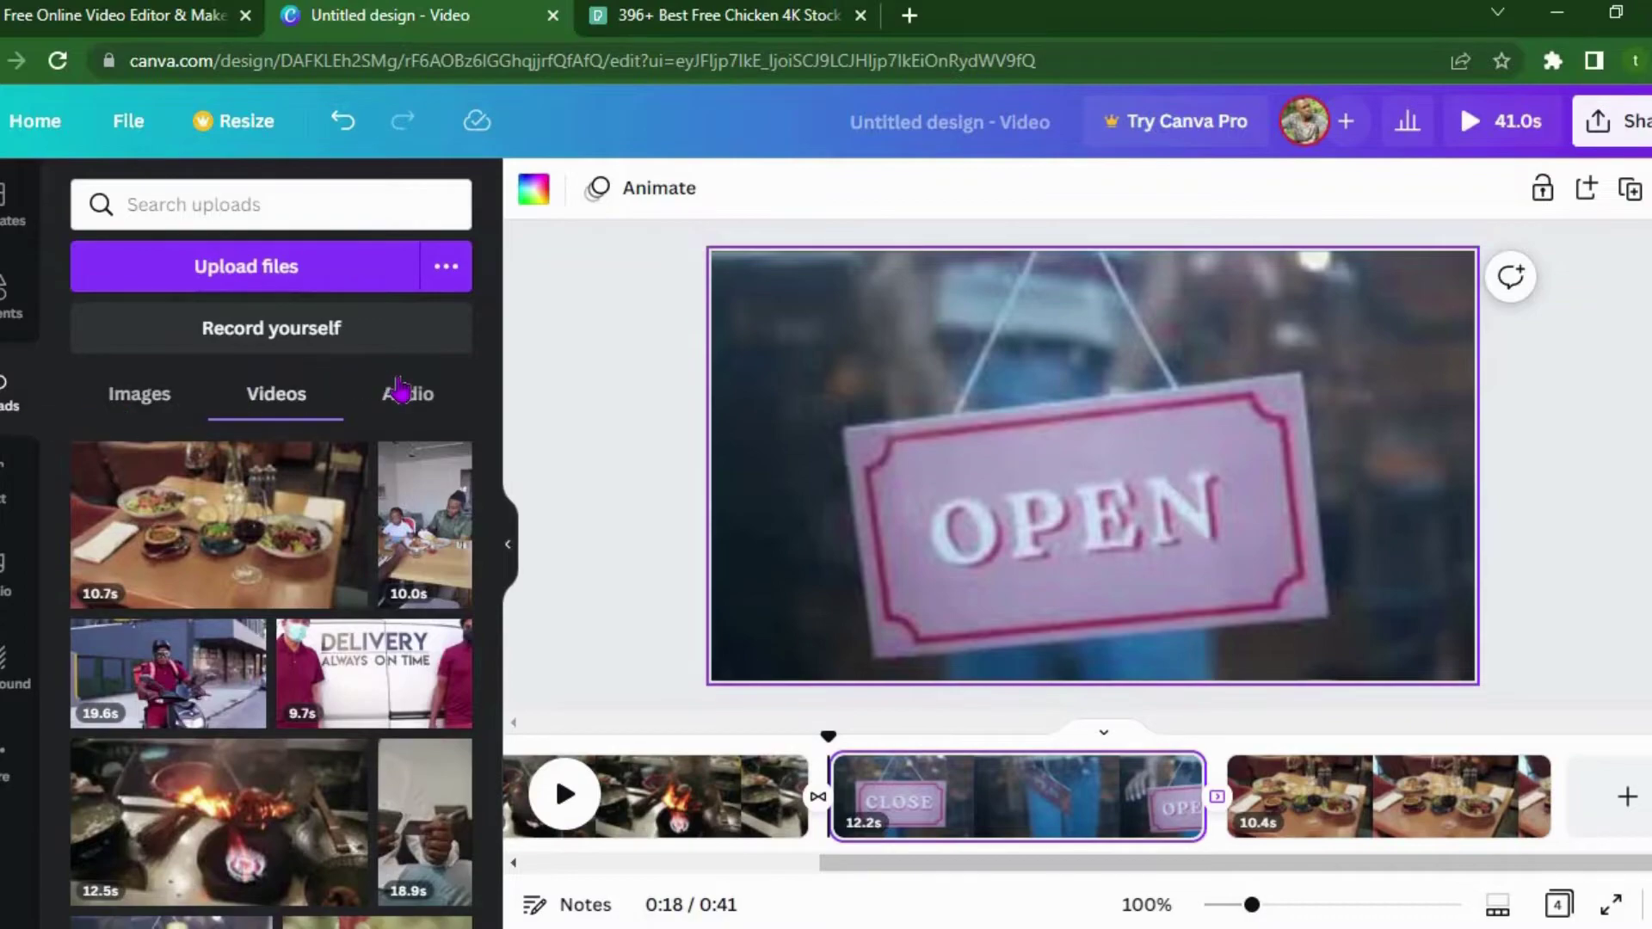
pyautogui.click(425, 404)
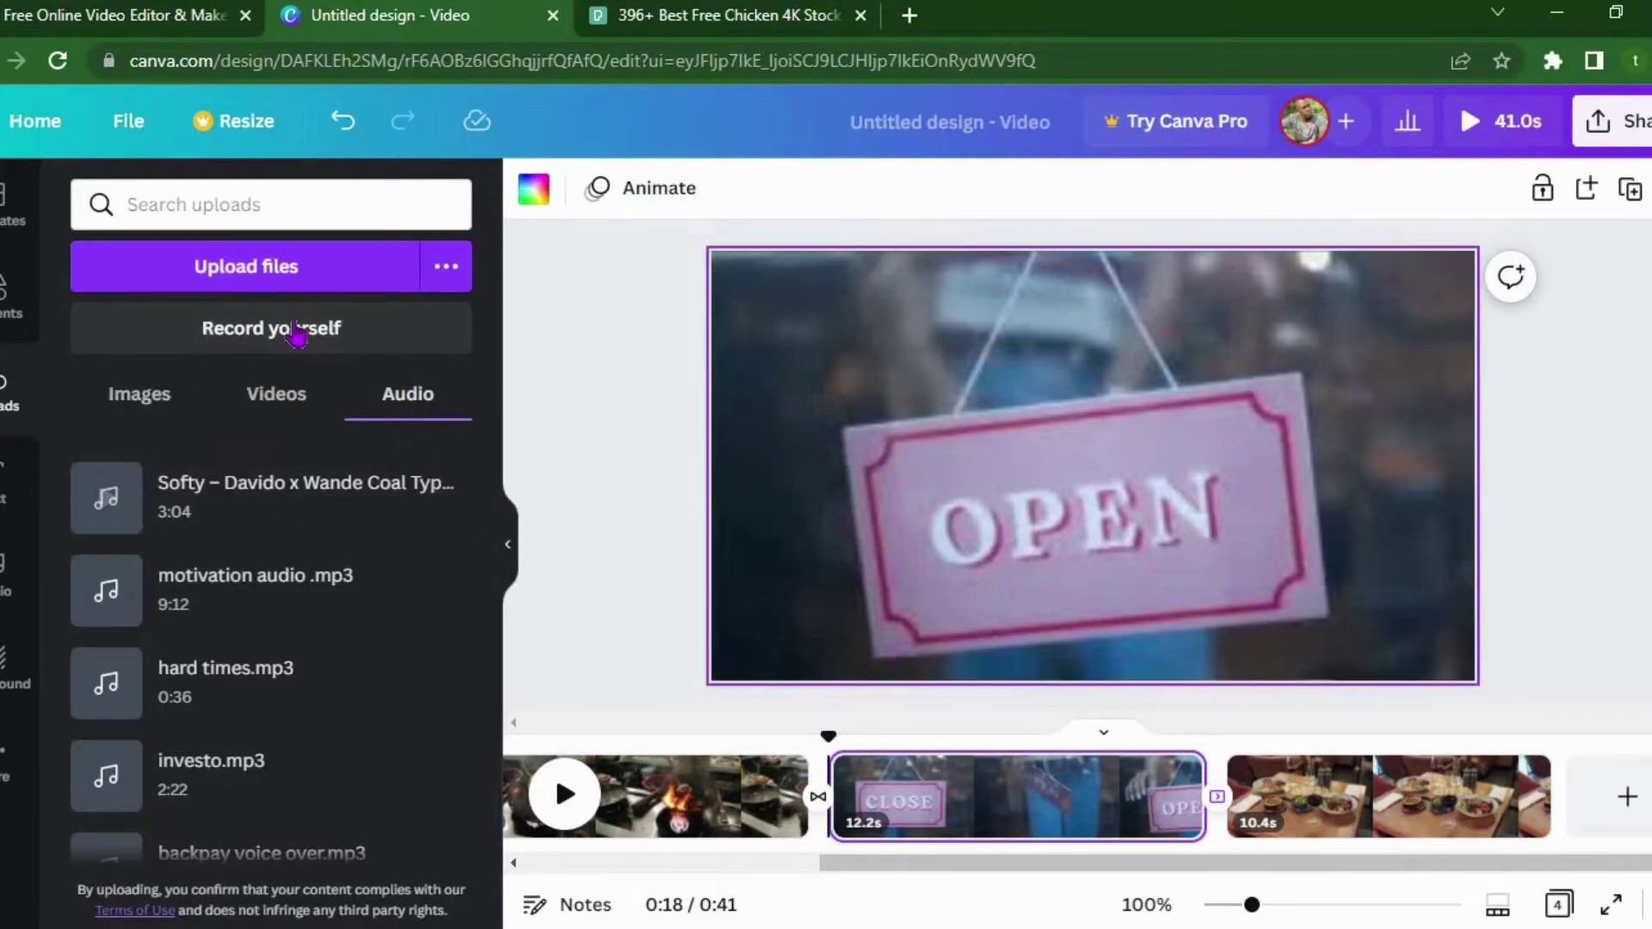
pyautogui.moveTo(206, 494); pyautogui.dragTo(987, 823)
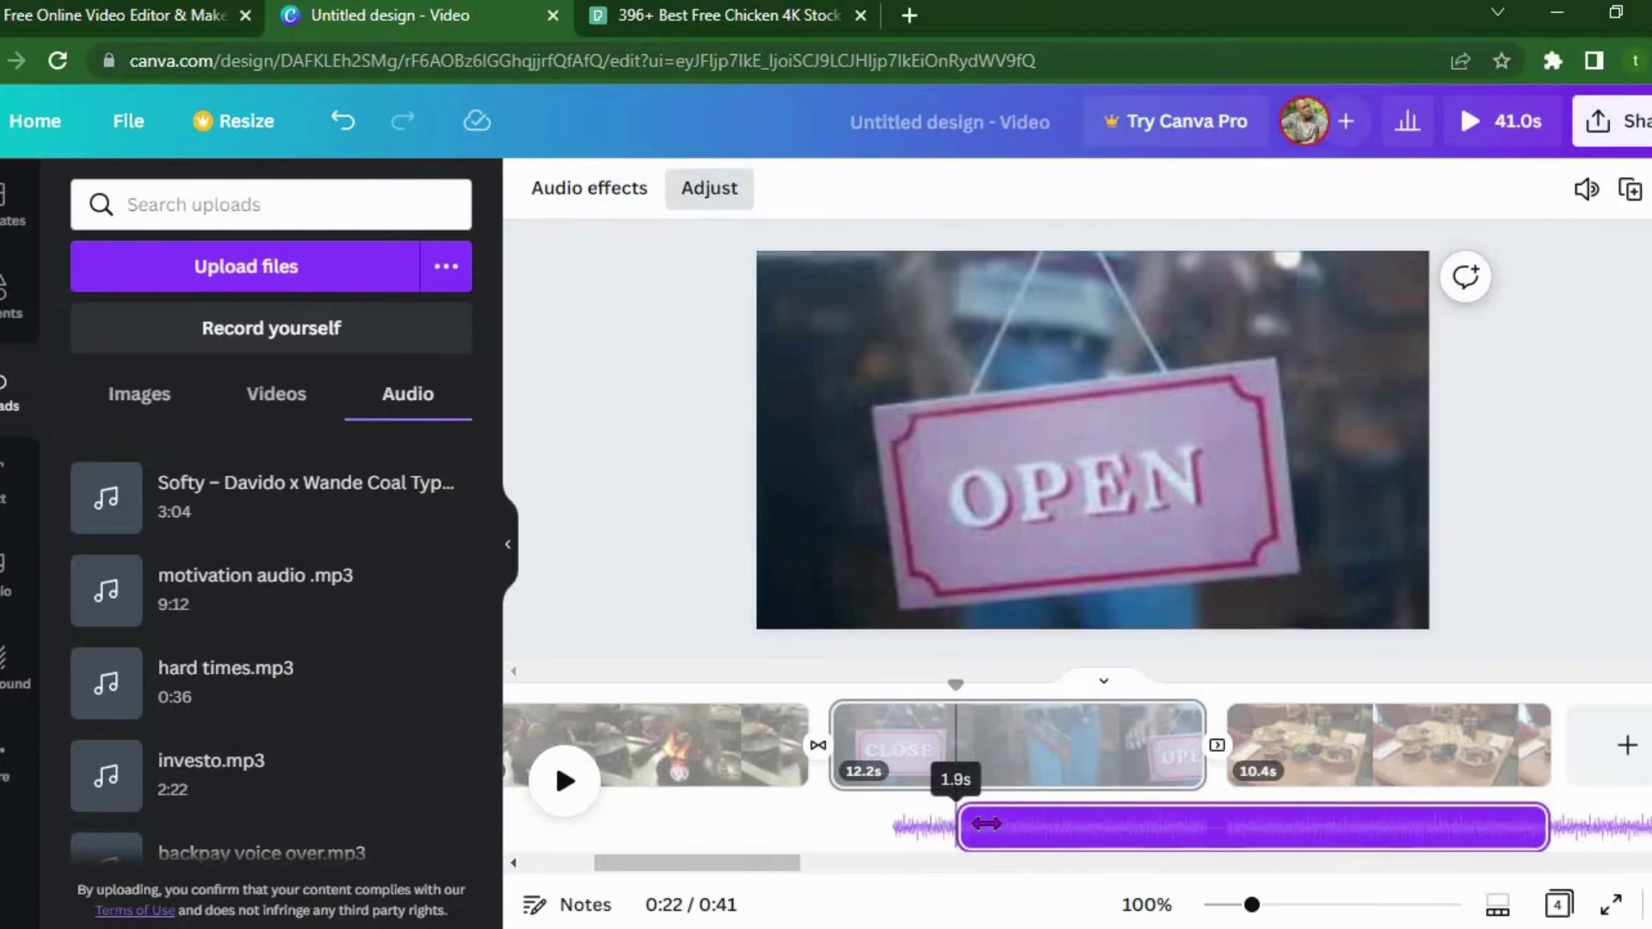
pyautogui.moveTo(770, 857); pyautogui.dragTo(668, 863)
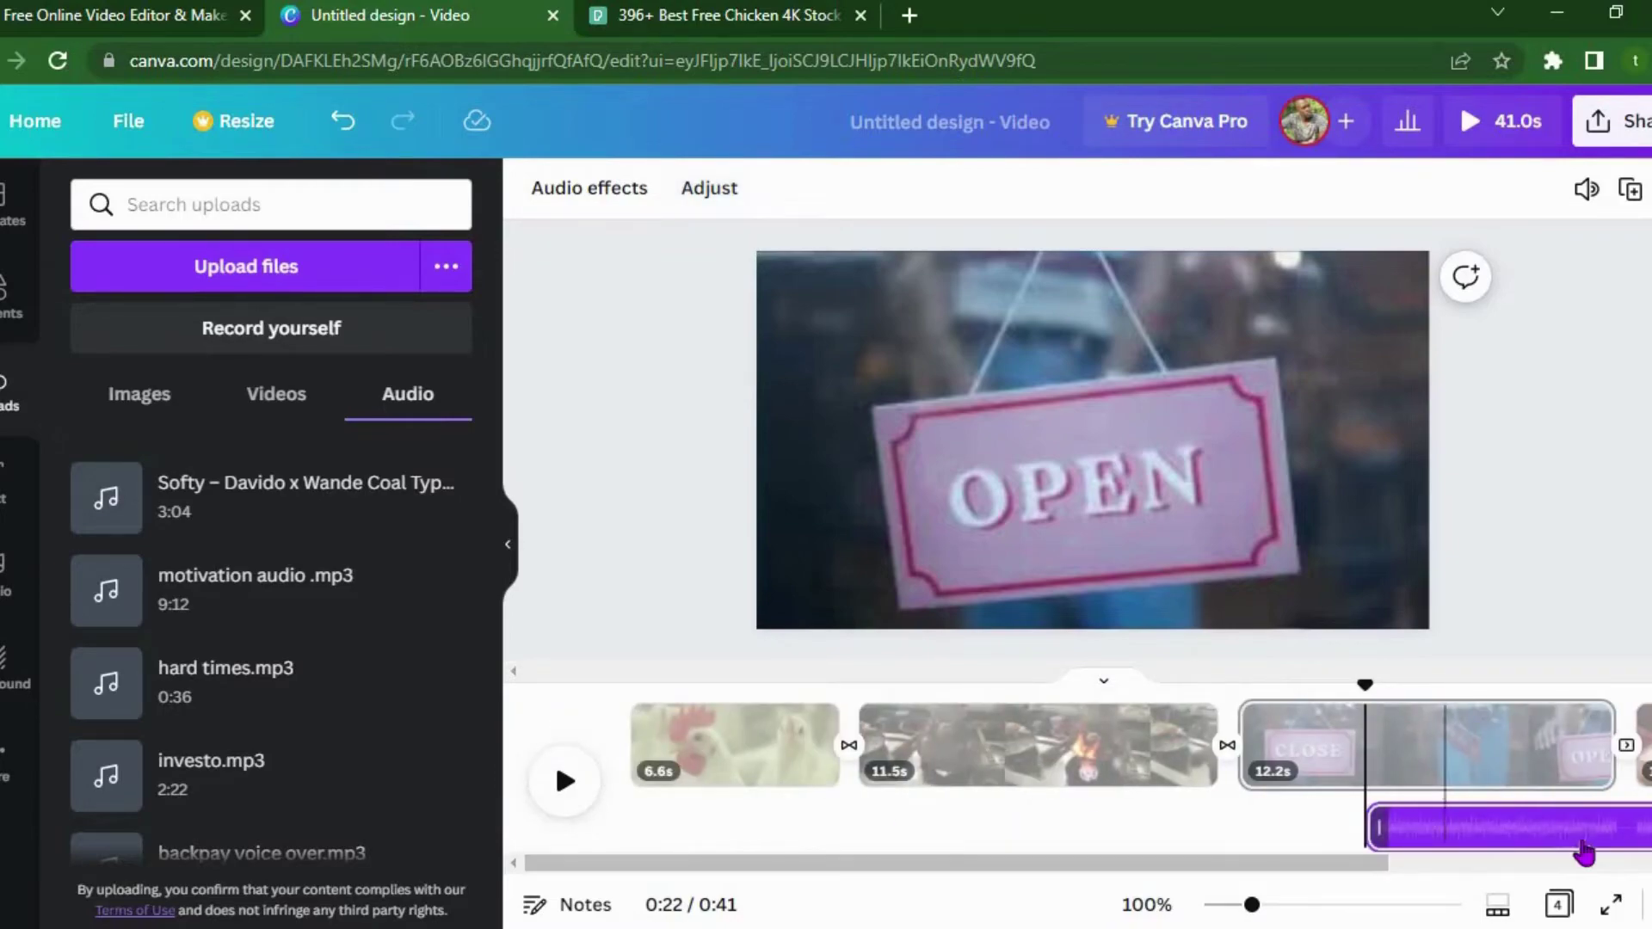
pyautogui.click(344, 125)
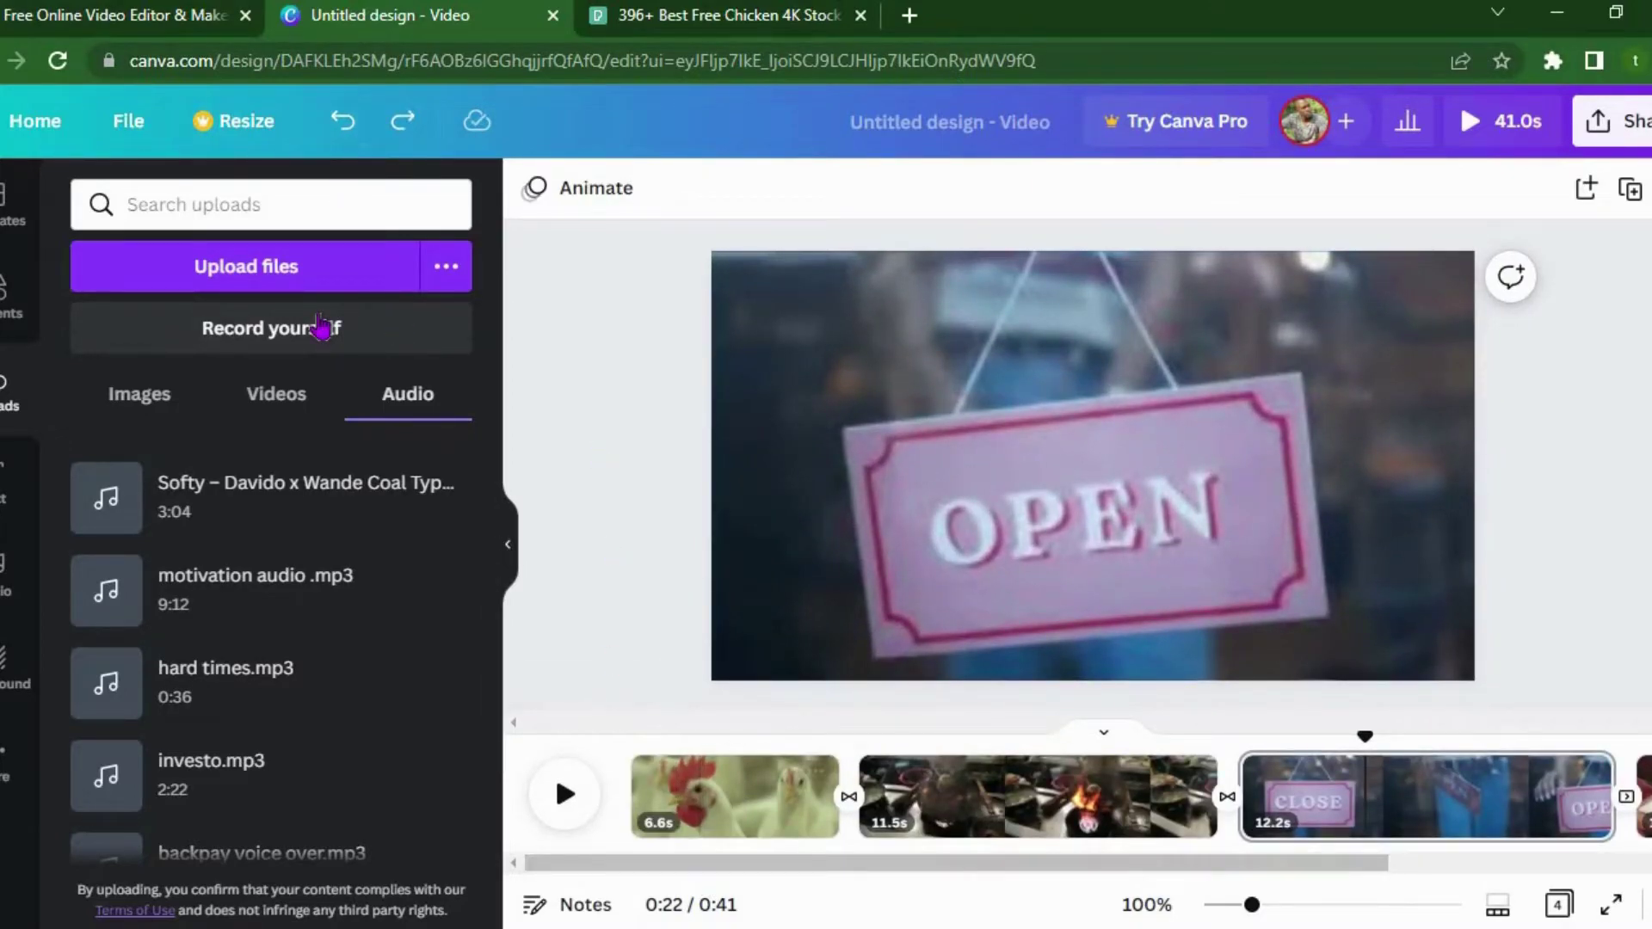
# Add the uploaded Softy audio track beneath the clips, starting about 6 s into the video
pyautogui.moveTo(258, 514); pyautogui.dragTo(726, 811)
pyautogui.moveTo(782, 865); pyautogui.dragTo(608, 812)
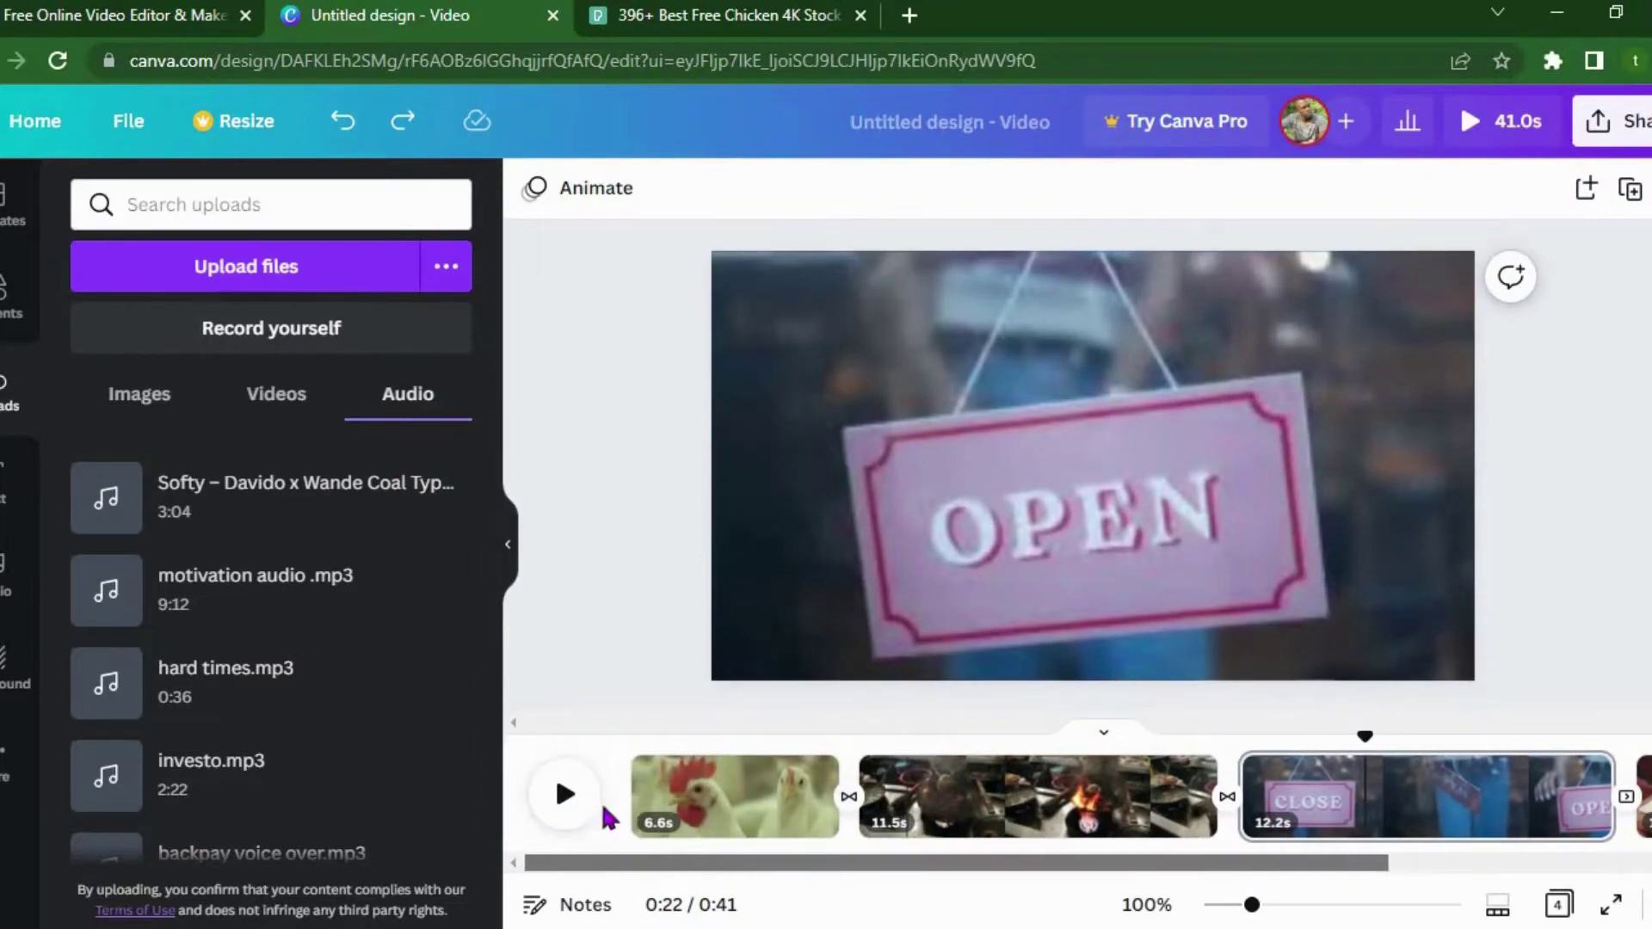
pyautogui.moveTo(419, 483); pyautogui.dragTo(588, 856)
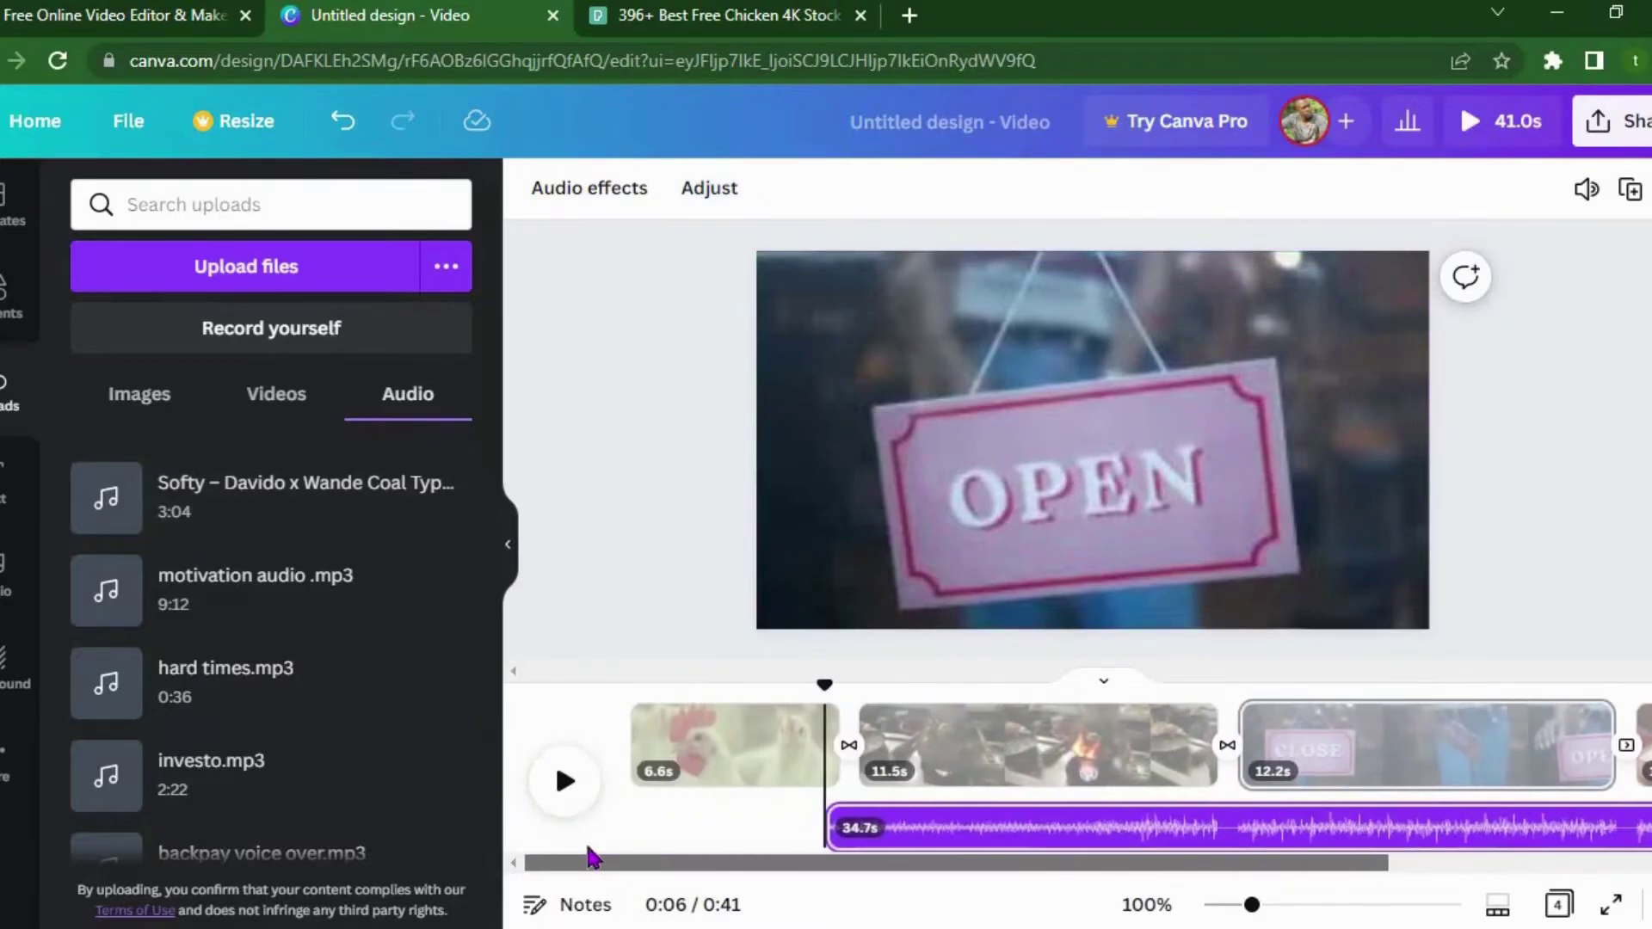
# Give the Softy audio track a fade-in of 2.2s and a fade-out of 2.1s
pyautogui.click(679, 314)
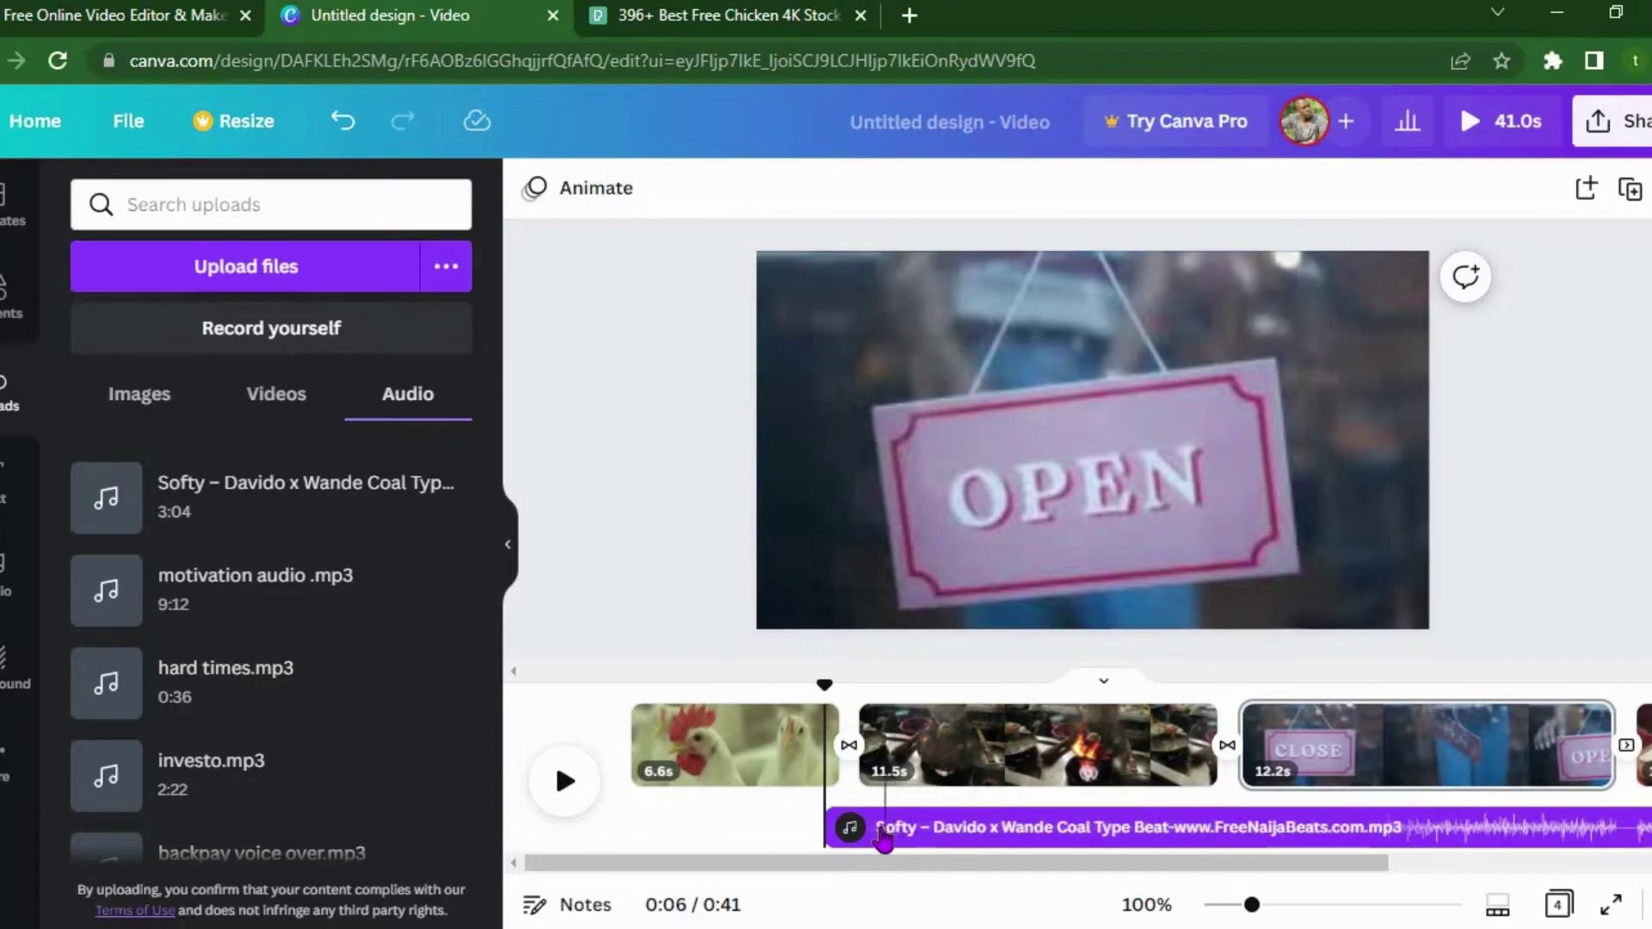
pyautogui.click(881, 828)
pyautogui.click(621, 191)
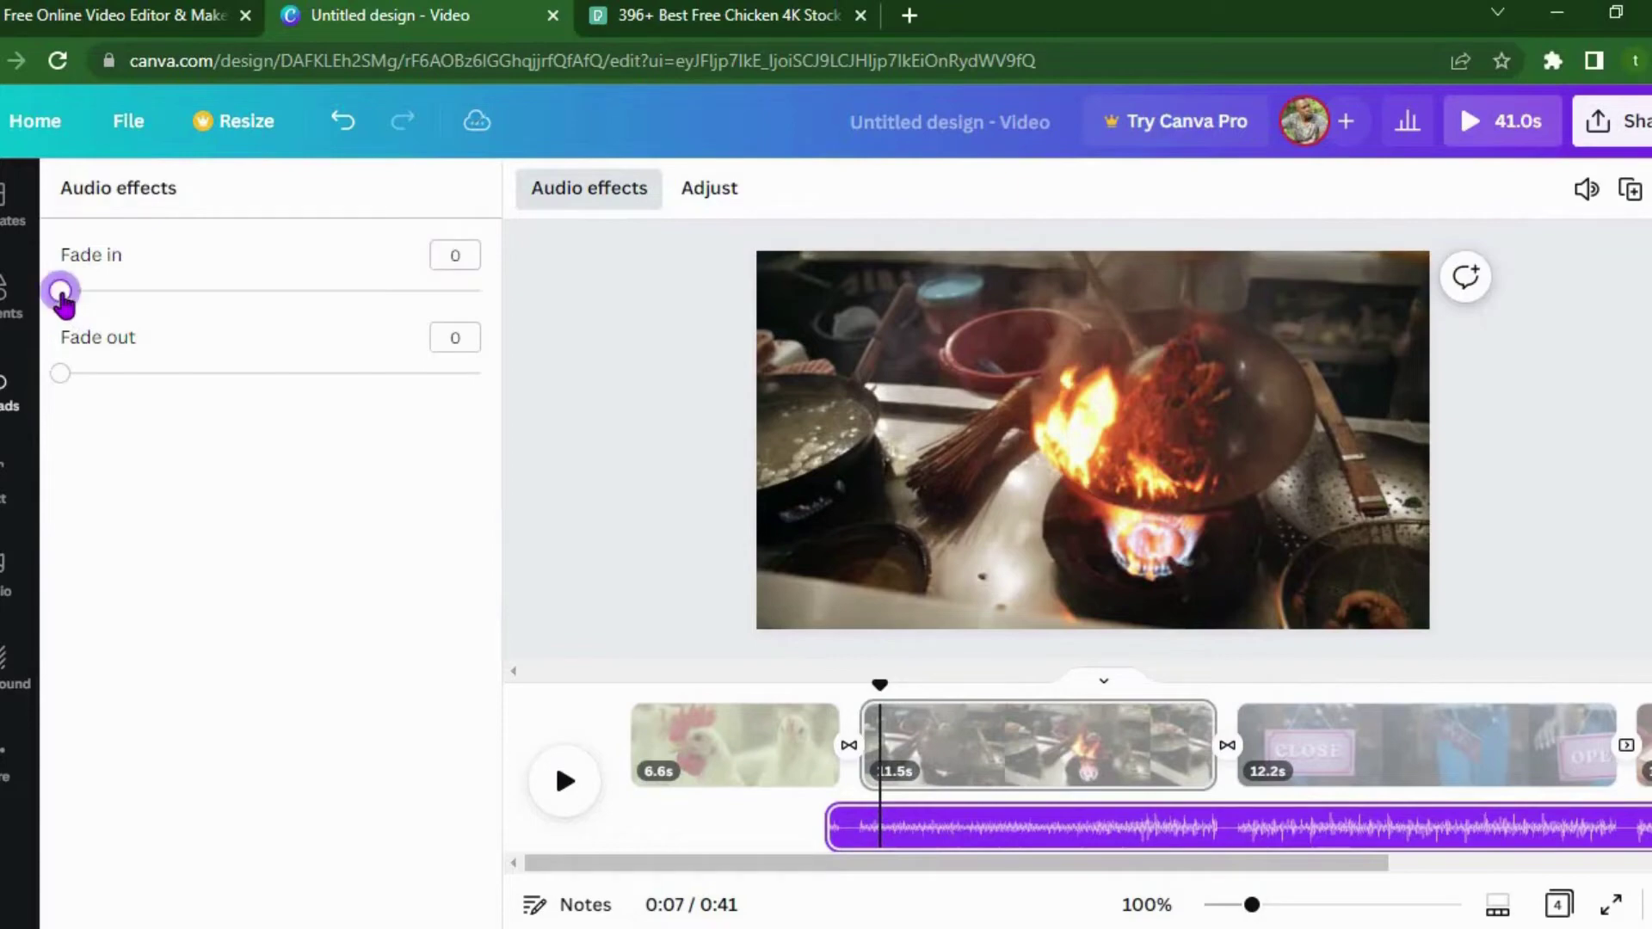
pyautogui.moveTo(62, 296); pyautogui.dragTo(232, 305)
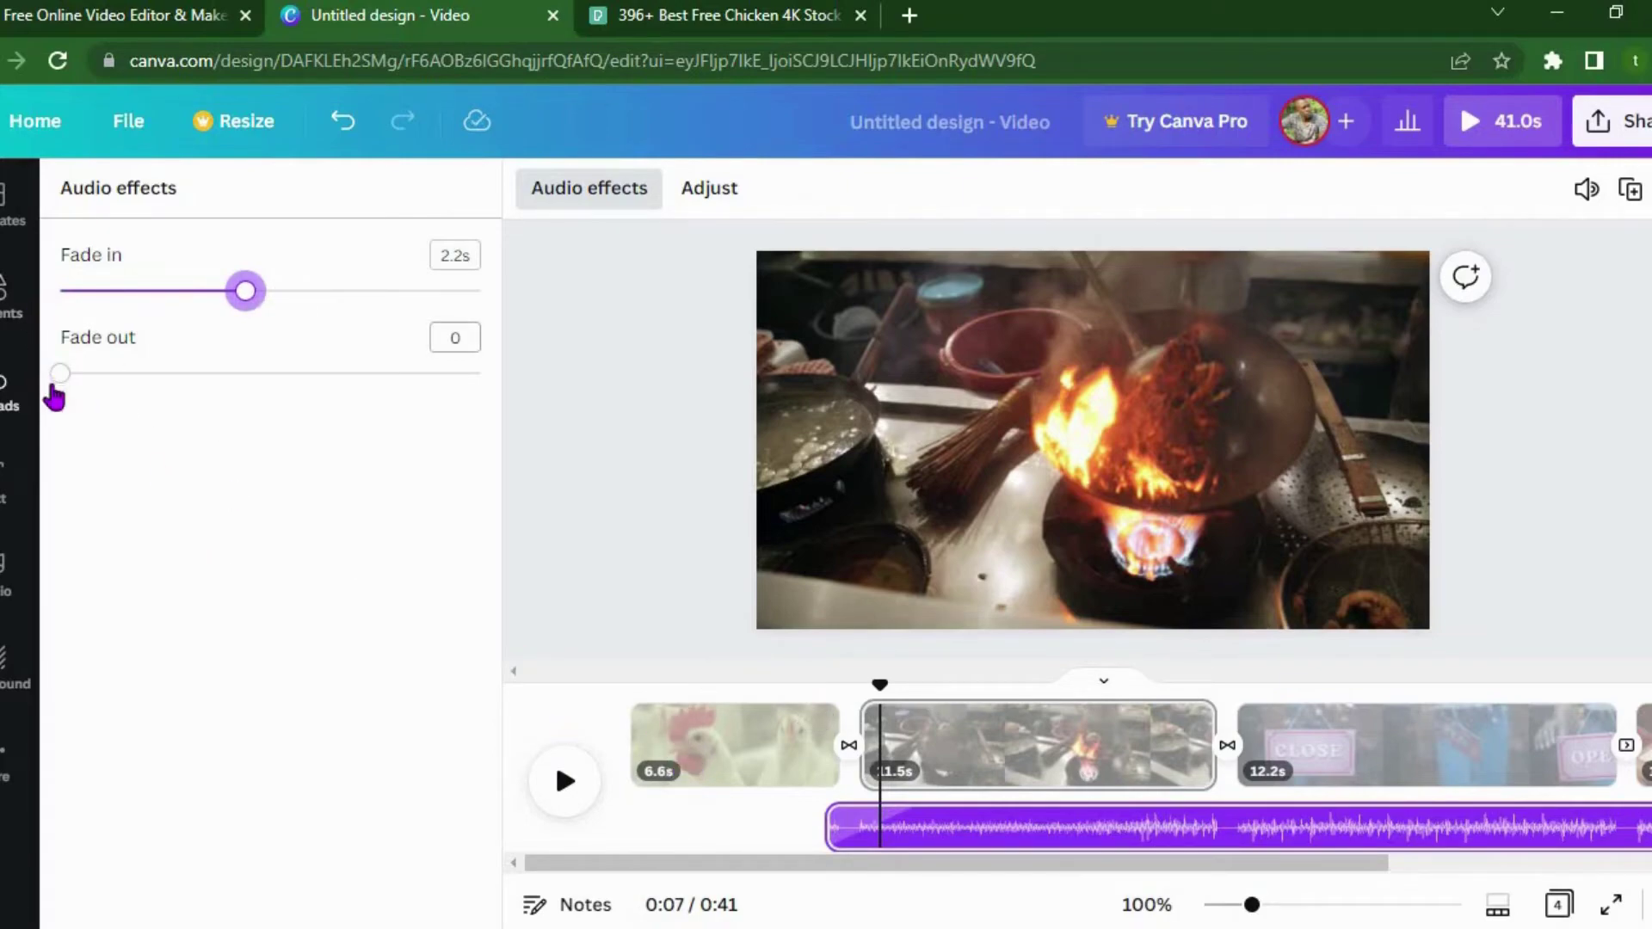
pyautogui.moveTo(64, 376); pyautogui.dragTo(231, 385)
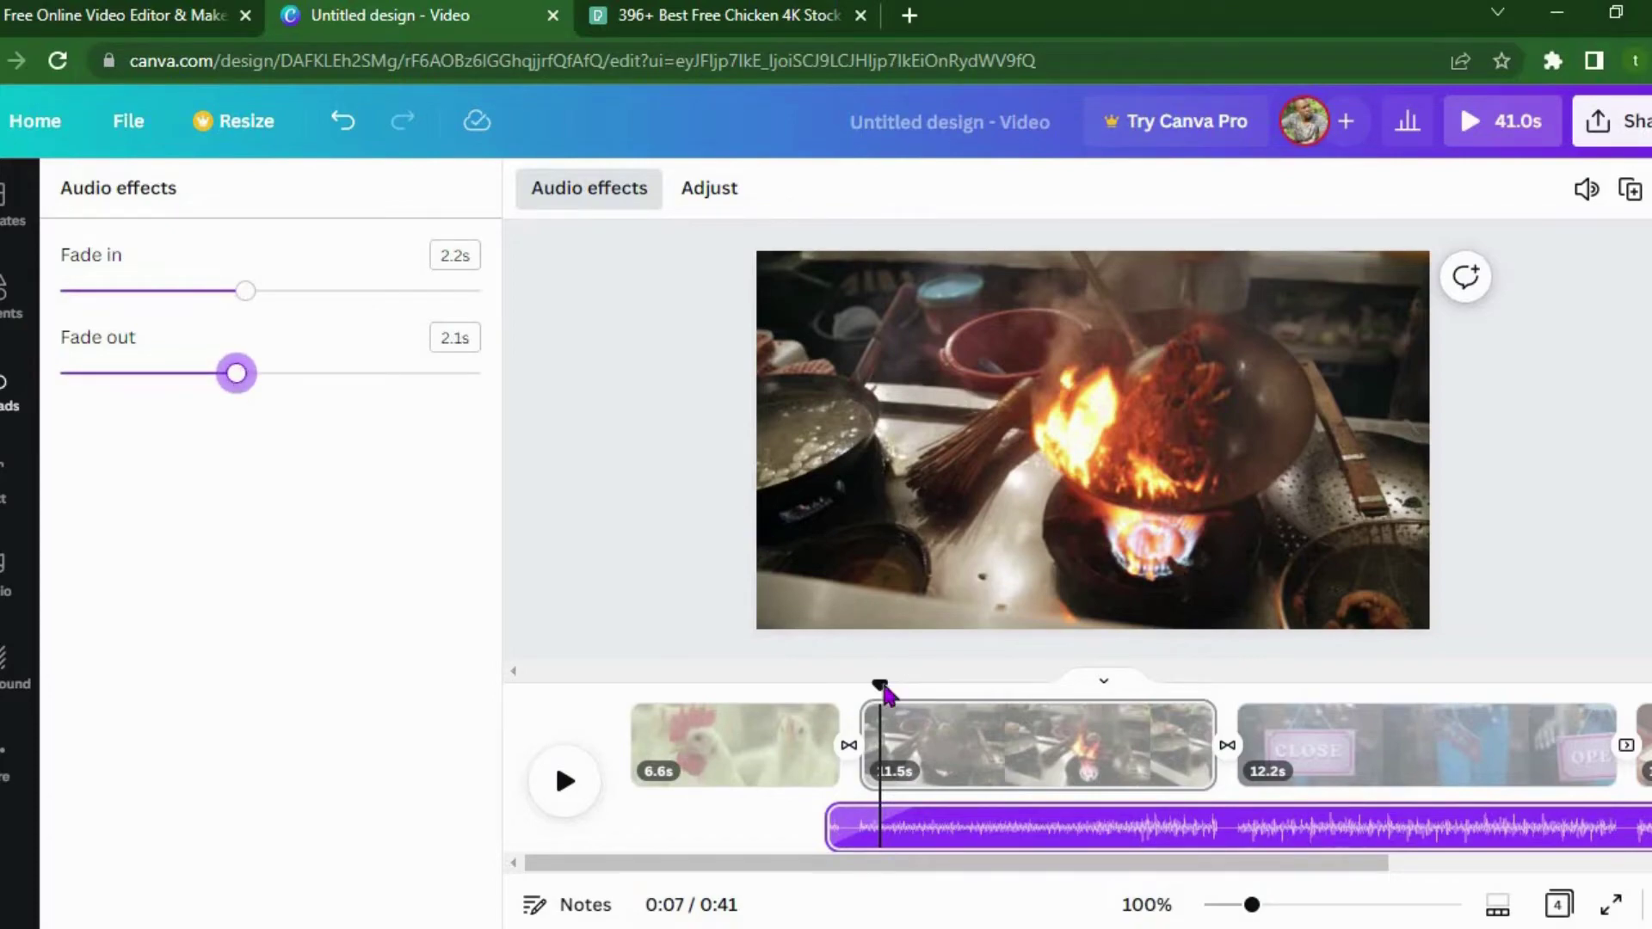
# Play the video from the beginning into the cooking clip to check how the music fades in, and pause it
pyautogui.moveTo(876, 688); pyautogui.dragTo(585, 701)
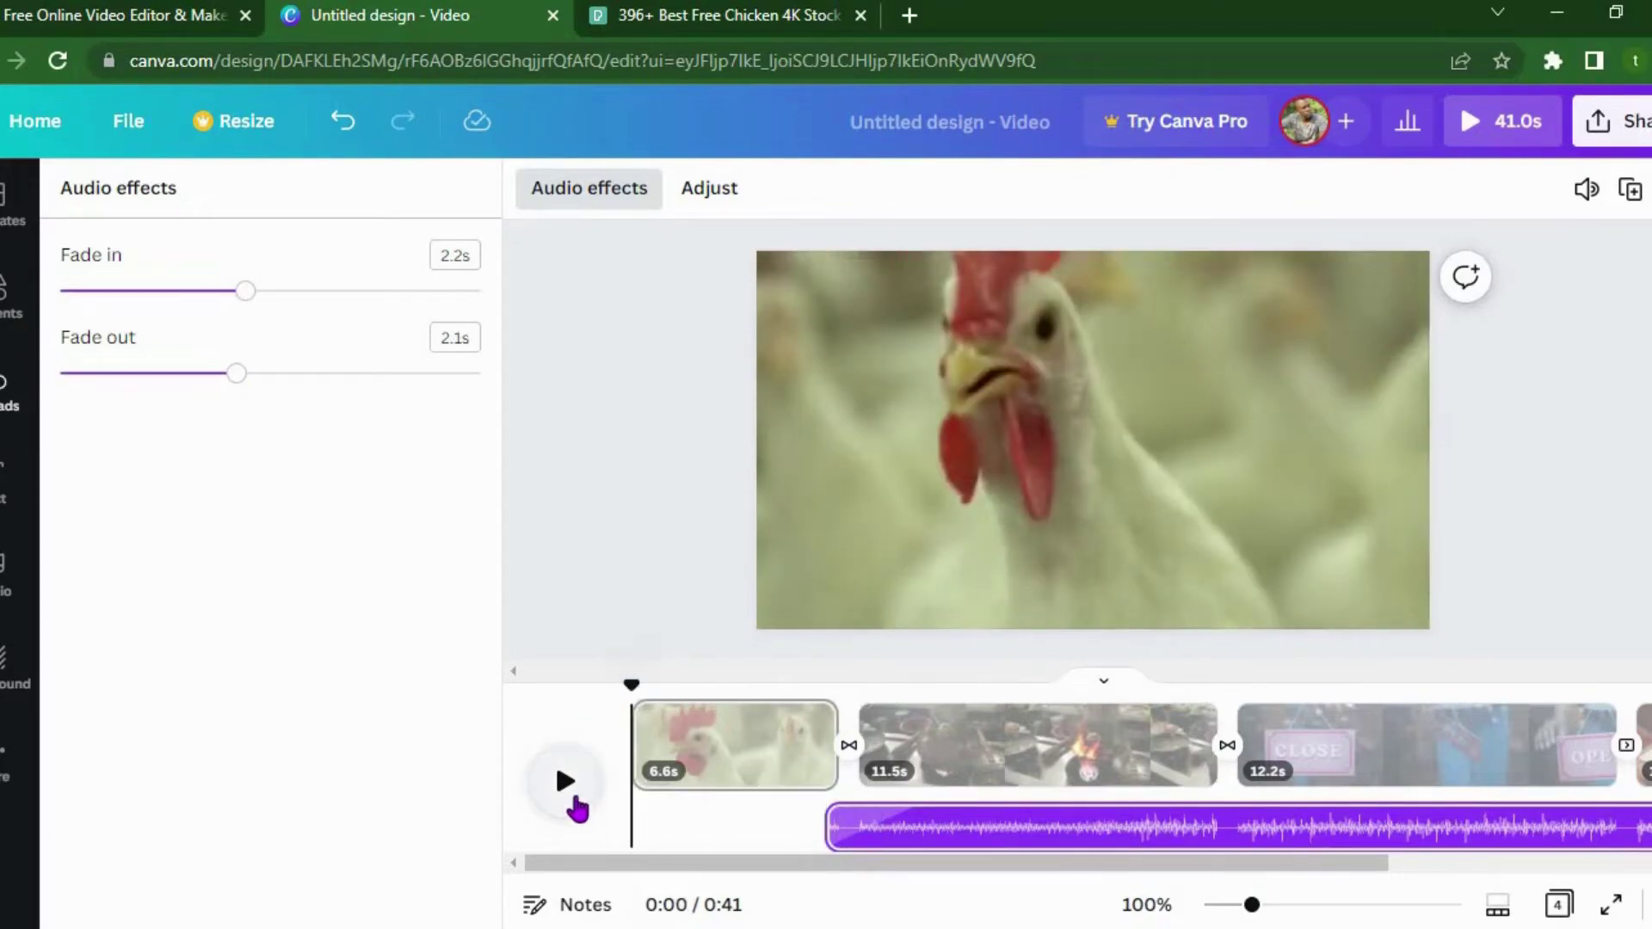
pyautogui.click(576, 803)
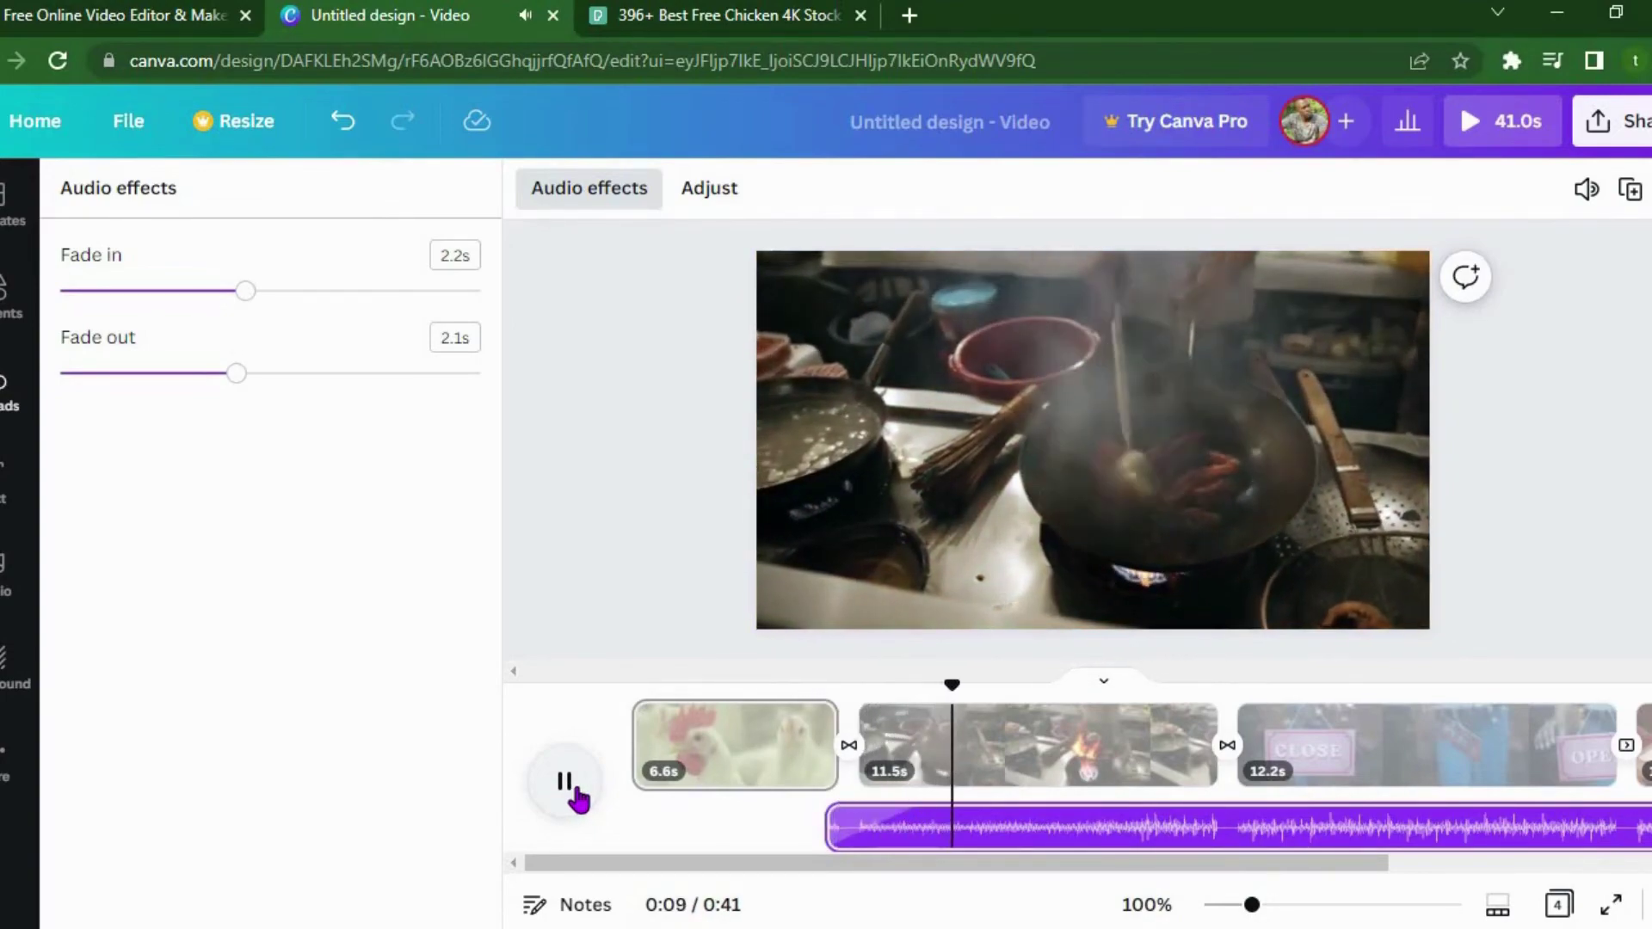
pyautogui.click(575, 799)
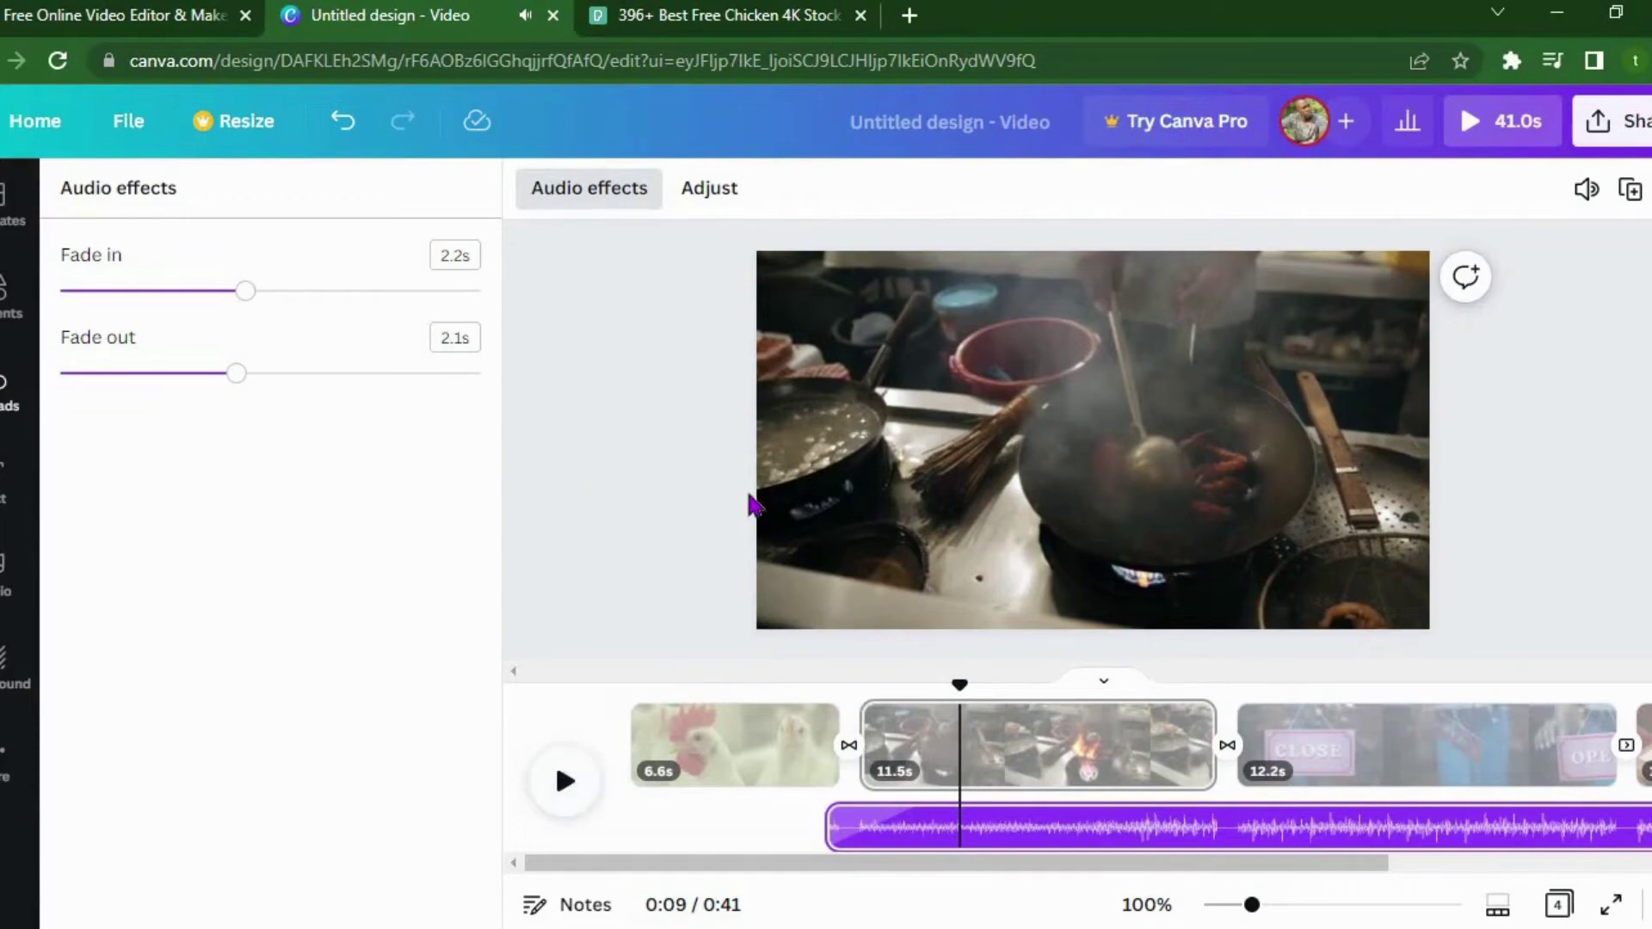
# Extend the start of the Softy audio track back to the beginning of the video, making it 41.0s long
pyautogui.click(859, 829)
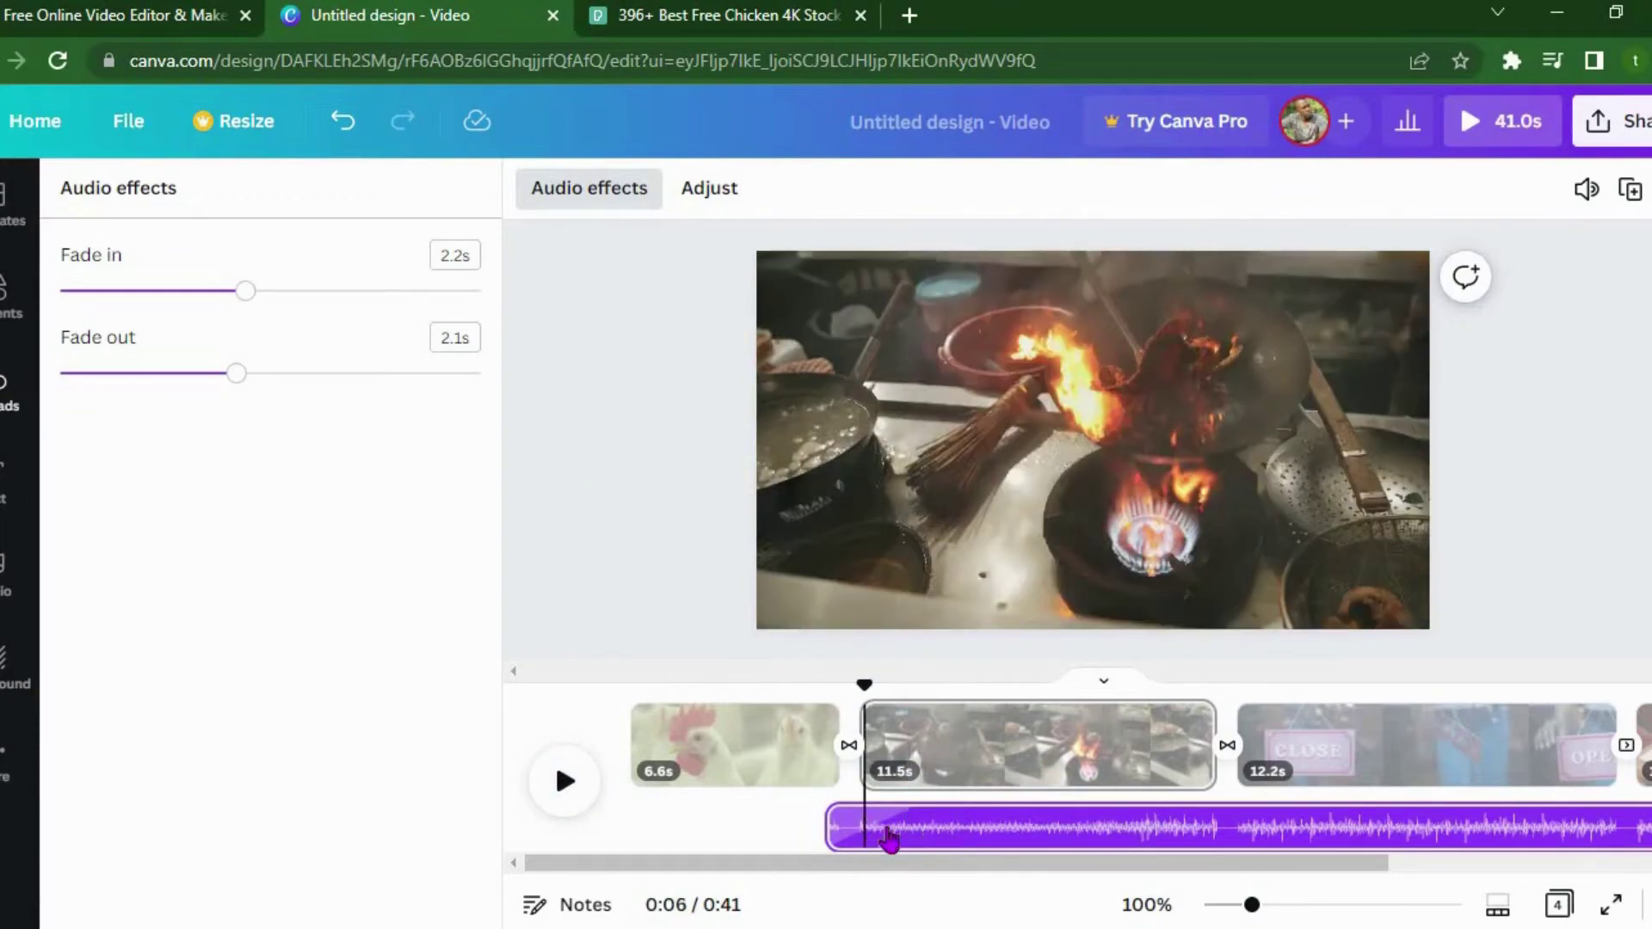
pyautogui.click(915, 839)
pyautogui.moveTo(801, 830); pyautogui.dragTo(723, 828)
pyautogui.click(859, 852)
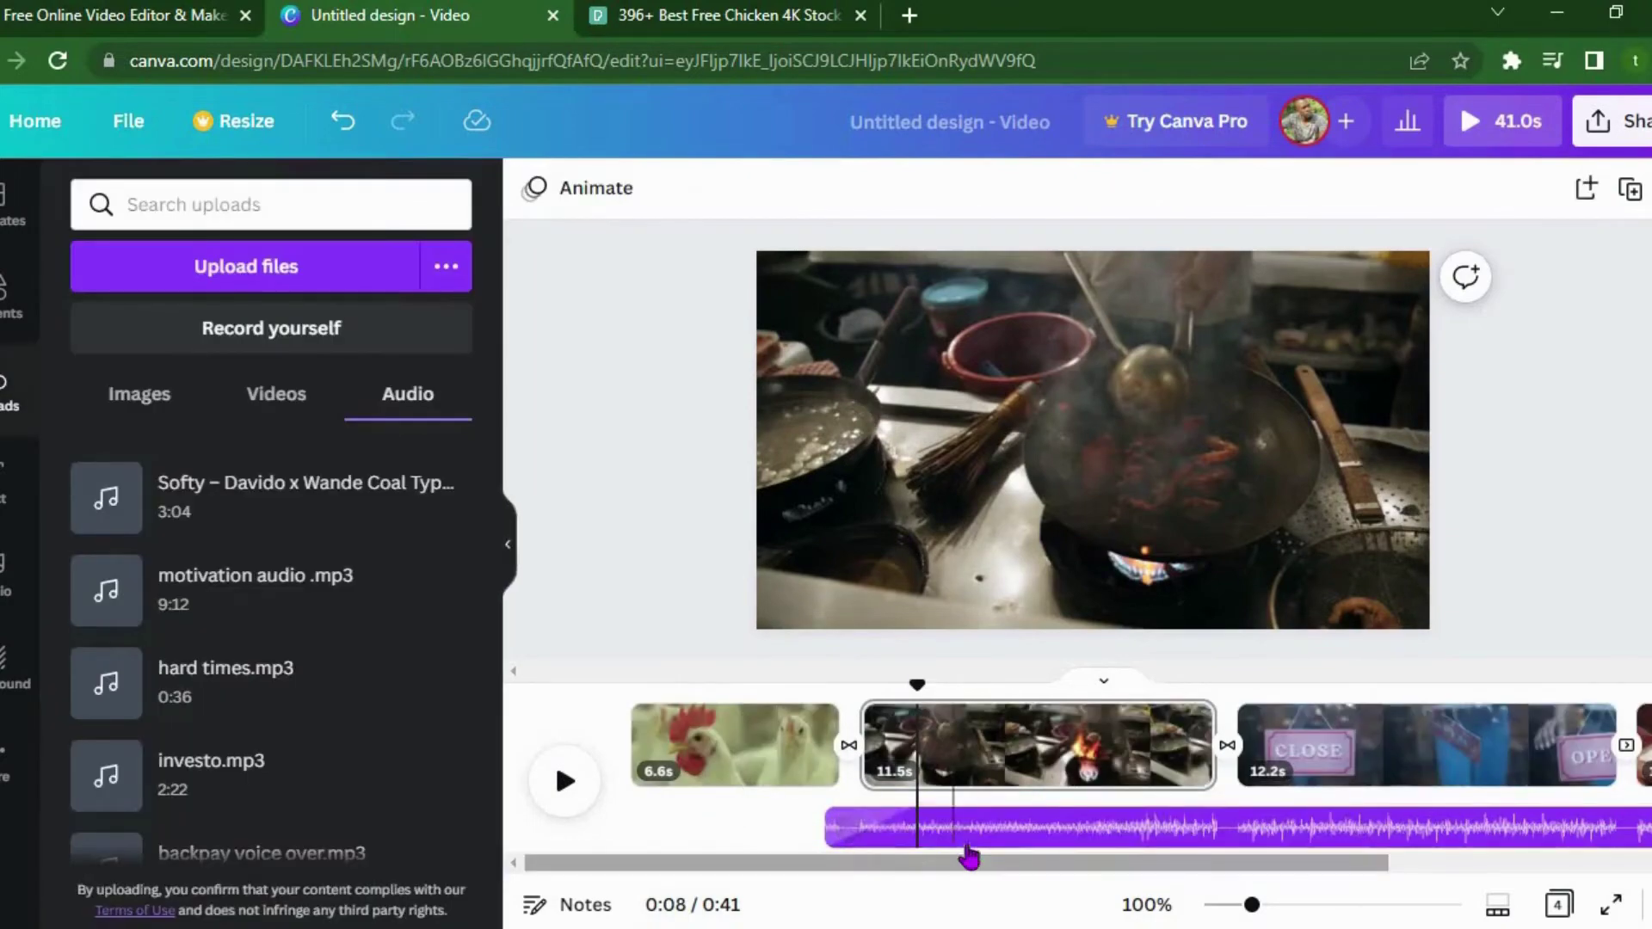
pyautogui.moveTo(858, 852); pyautogui.dragTo(648, 822)
pyautogui.click(649, 740)
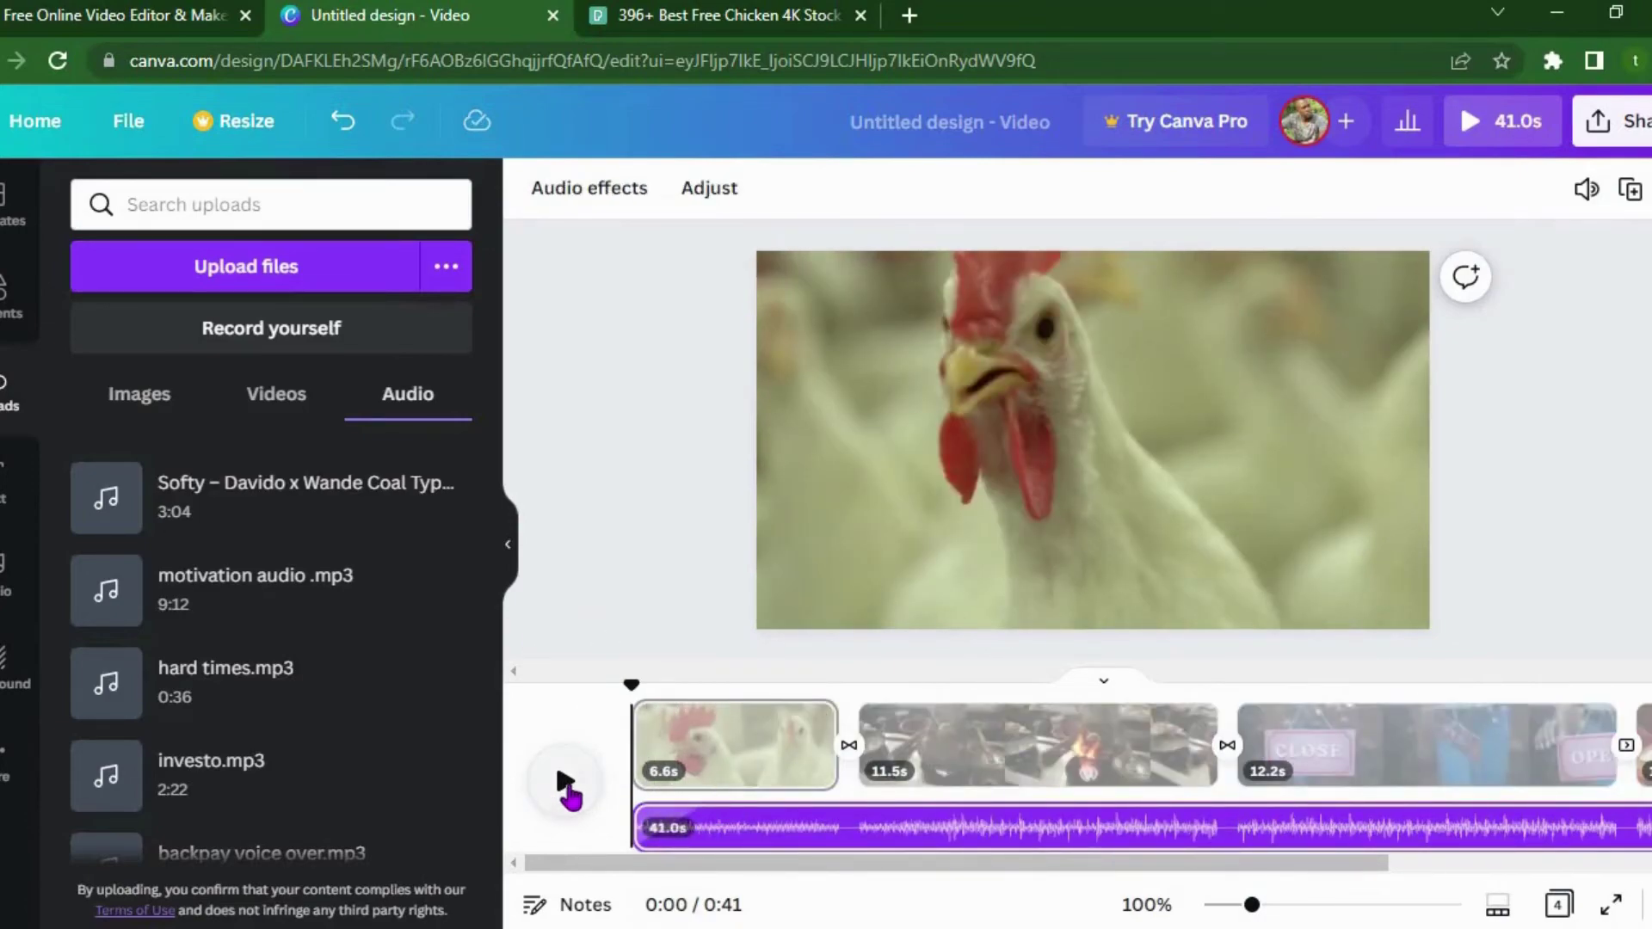
# Play the video from the beginning with the extended music and review the clips and audio along the whole timeline
pyautogui.click(564, 783)
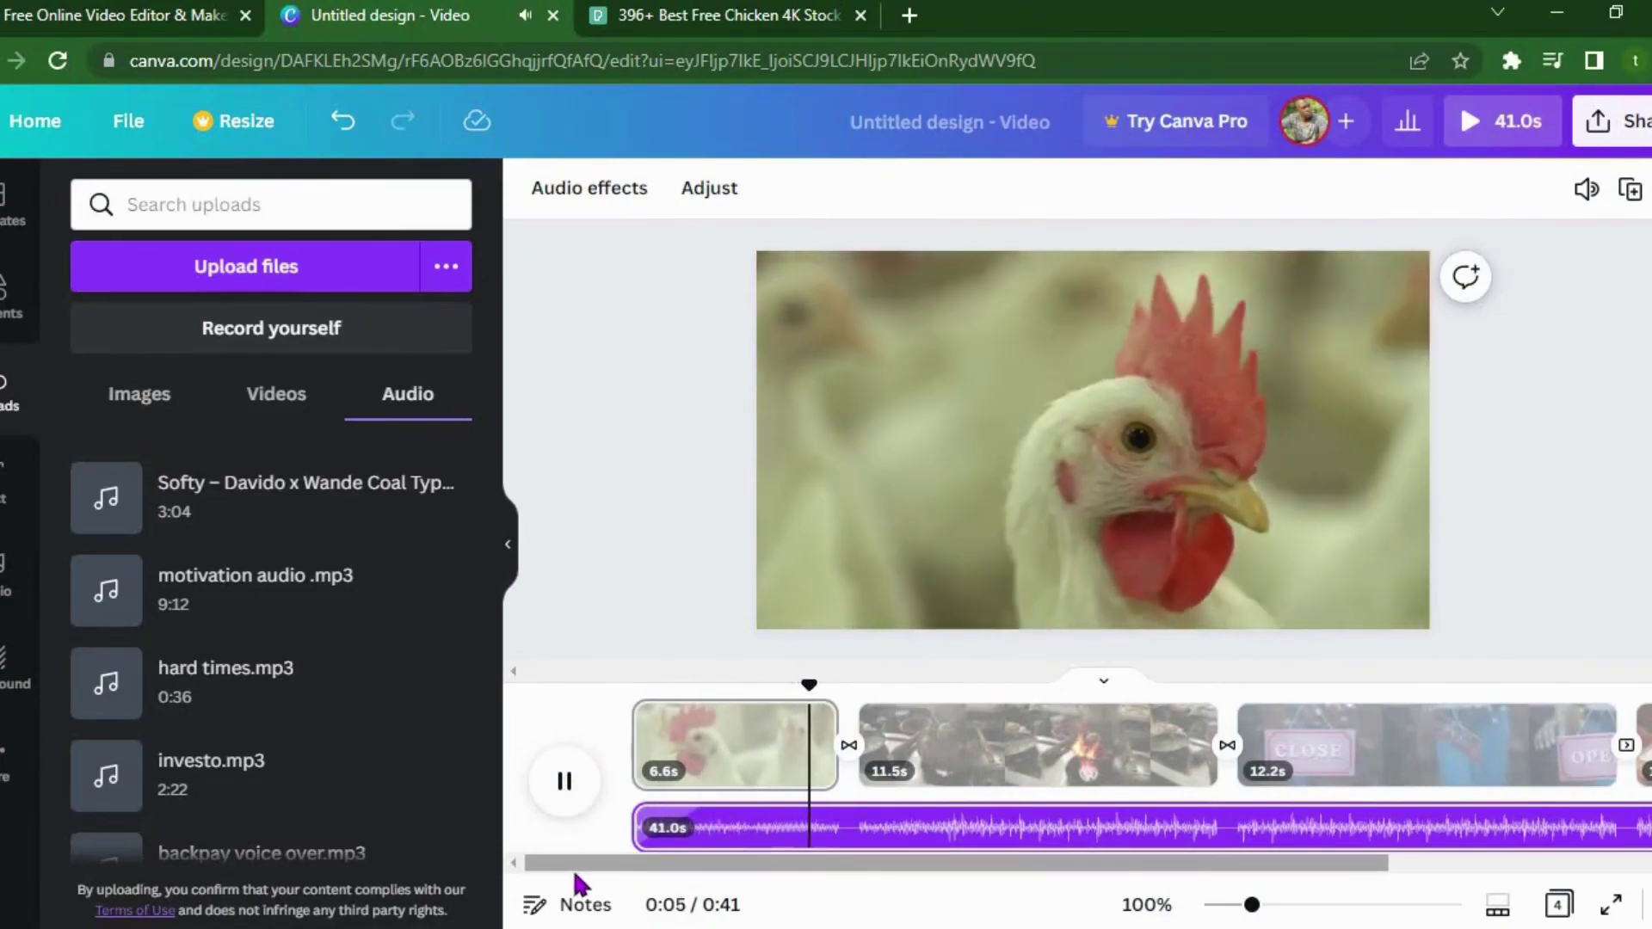
pyautogui.moveTo(575, 867); pyautogui.dragTo(940, 874)
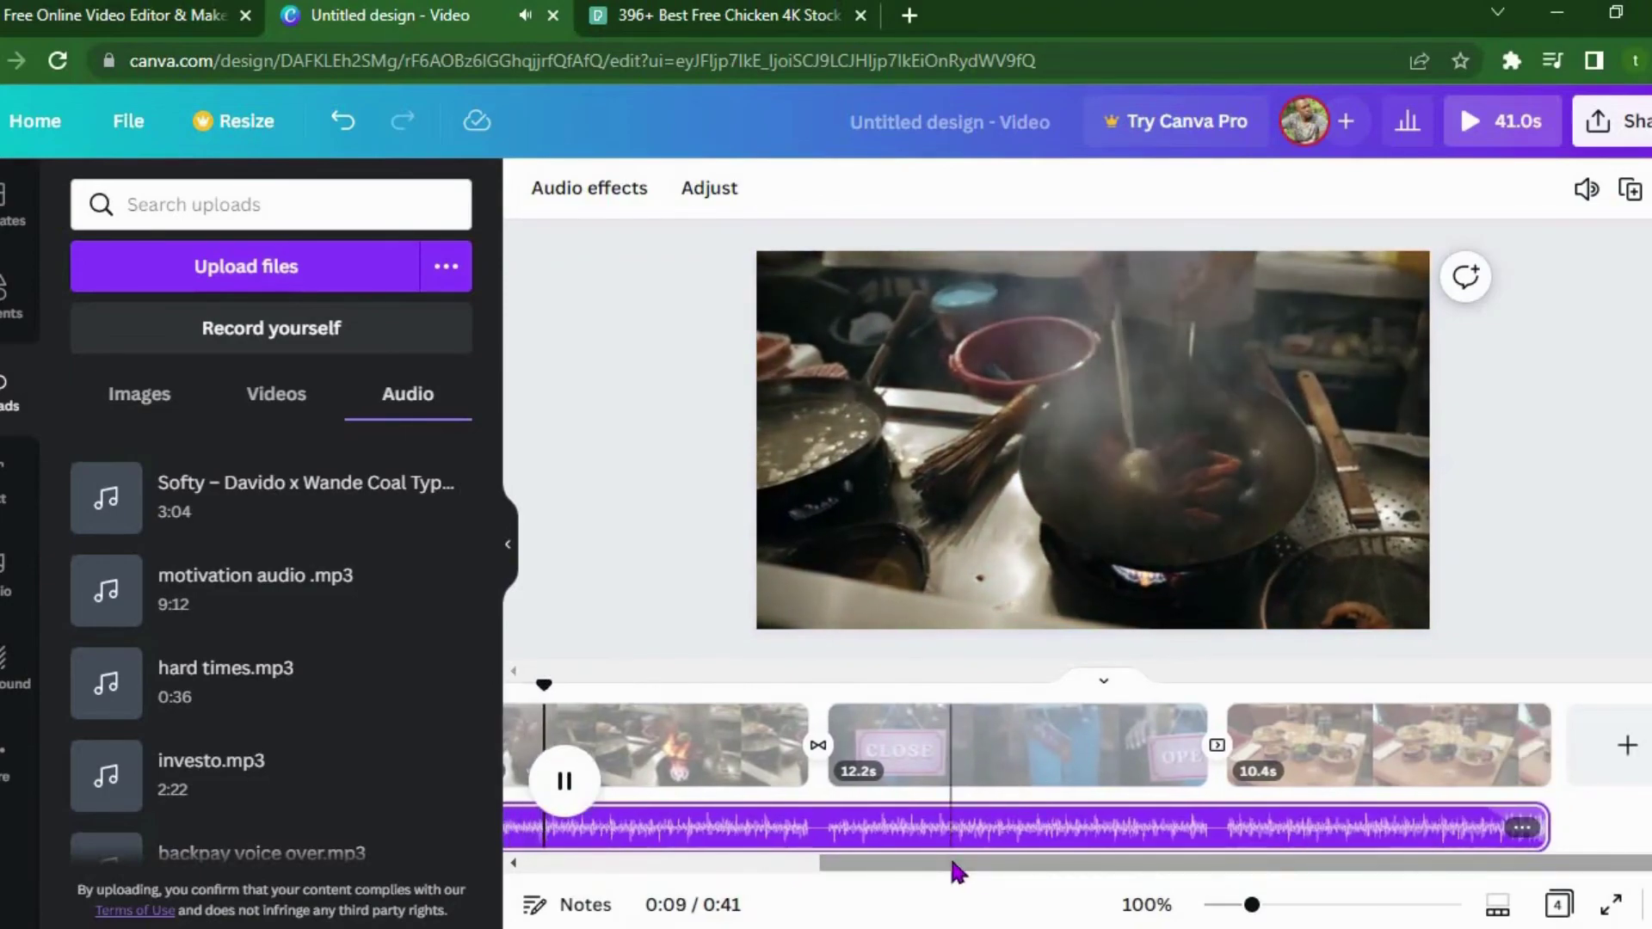
pyautogui.moveTo(955, 870); pyautogui.dragTo(641, 833)
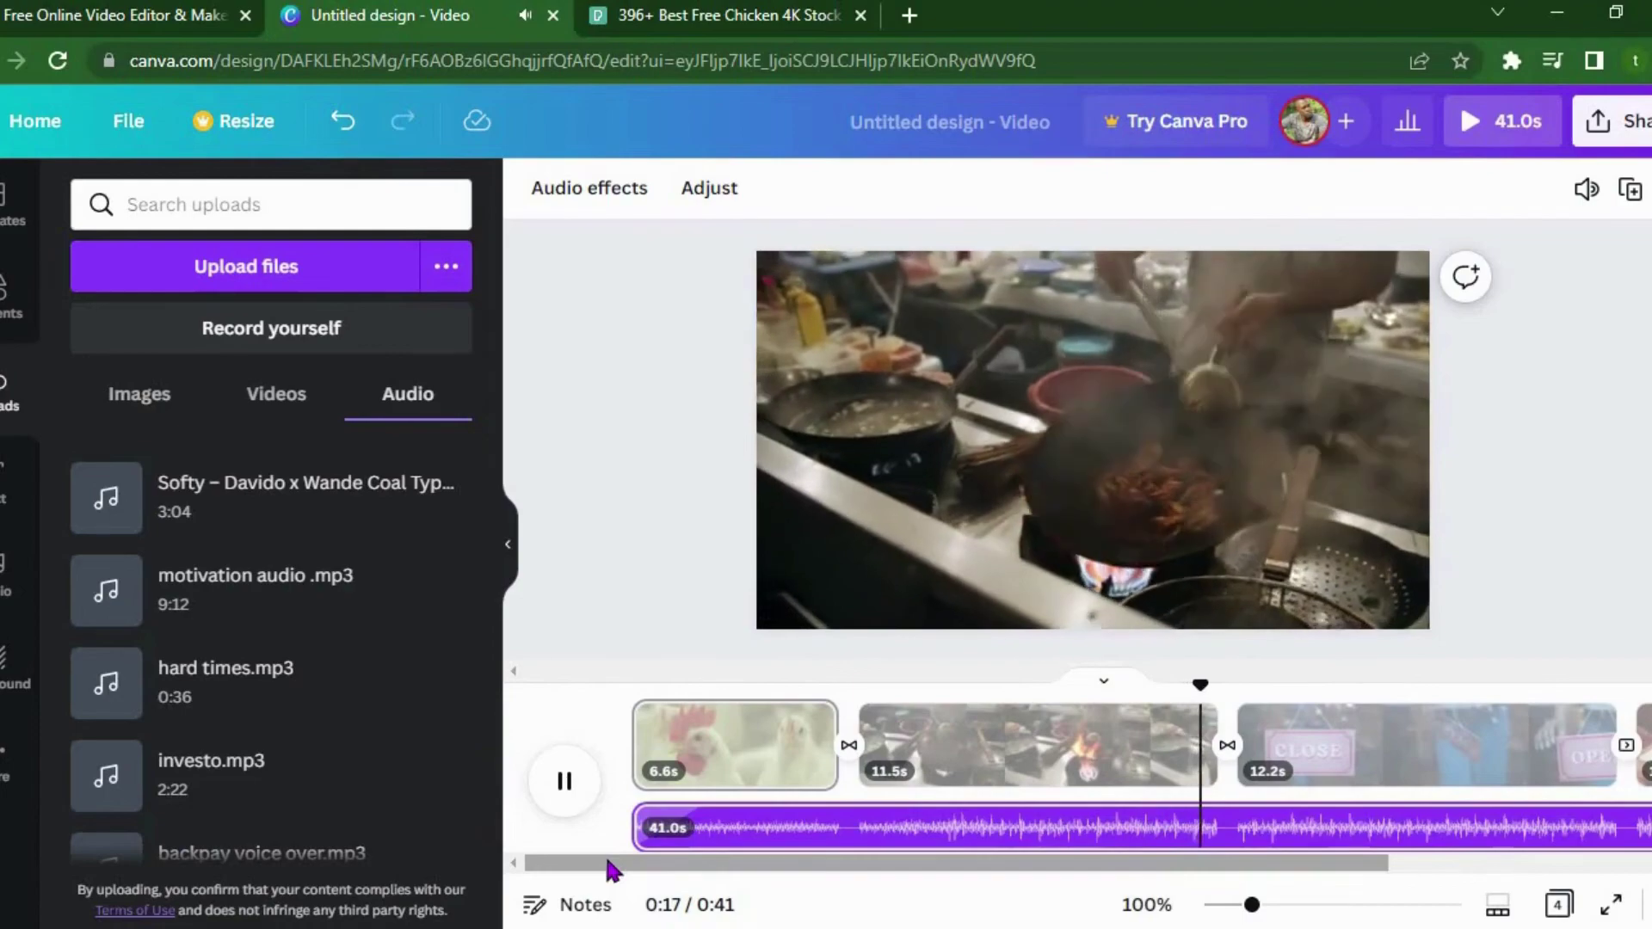
pyautogui.moveTo(612, 870); pyautogui.dragTo(923, 879)
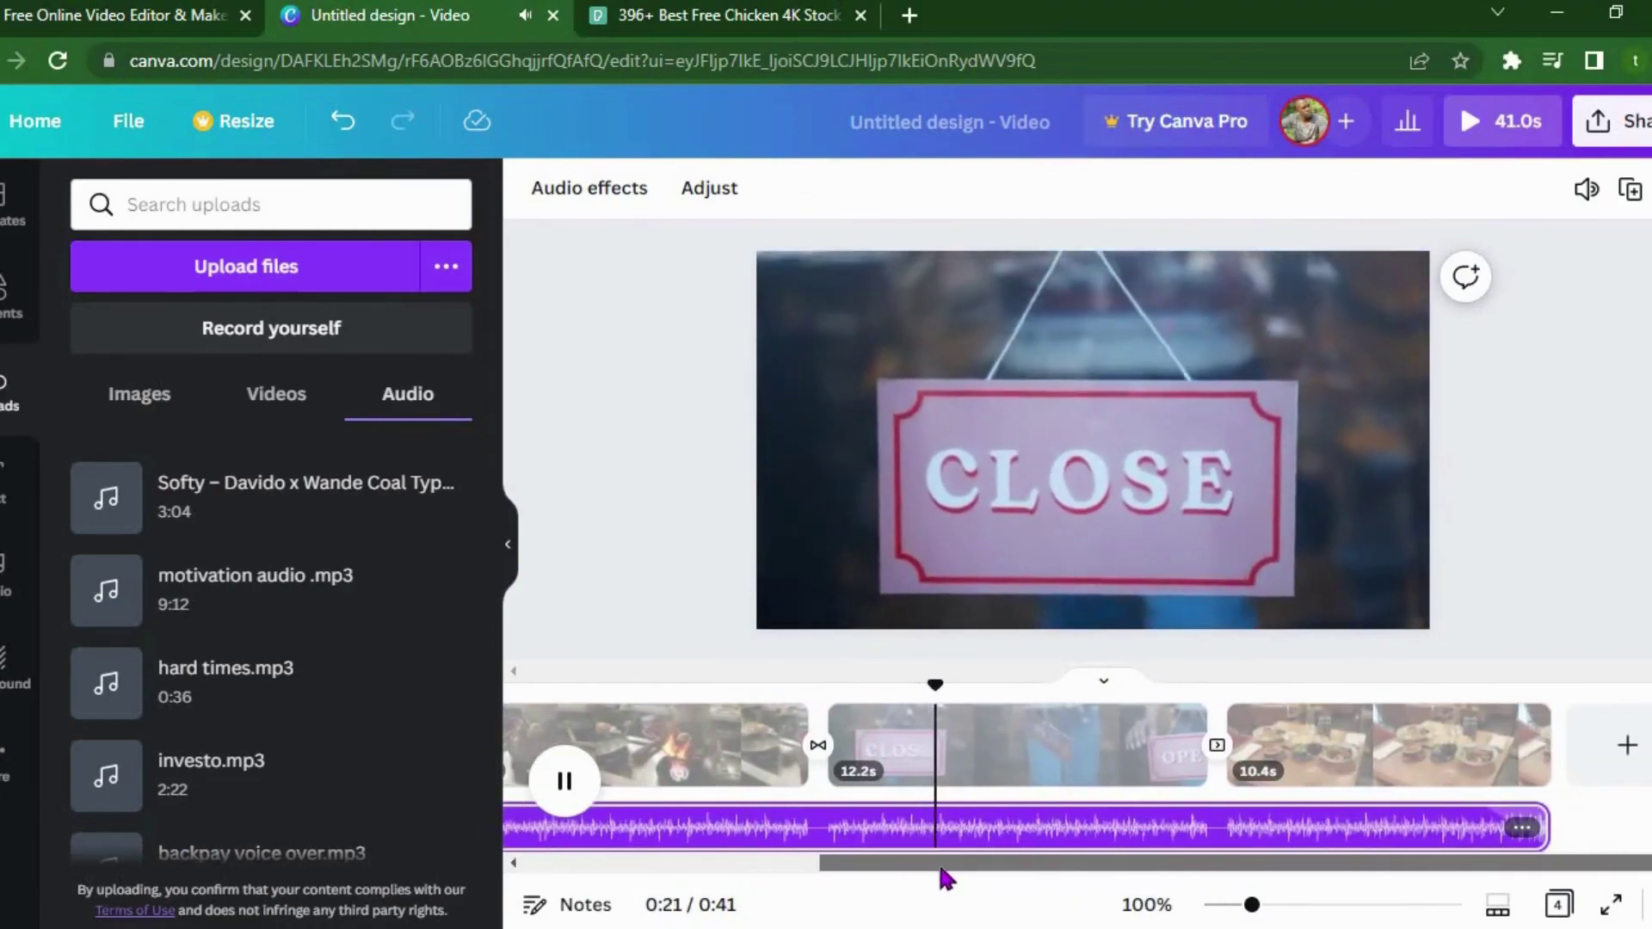